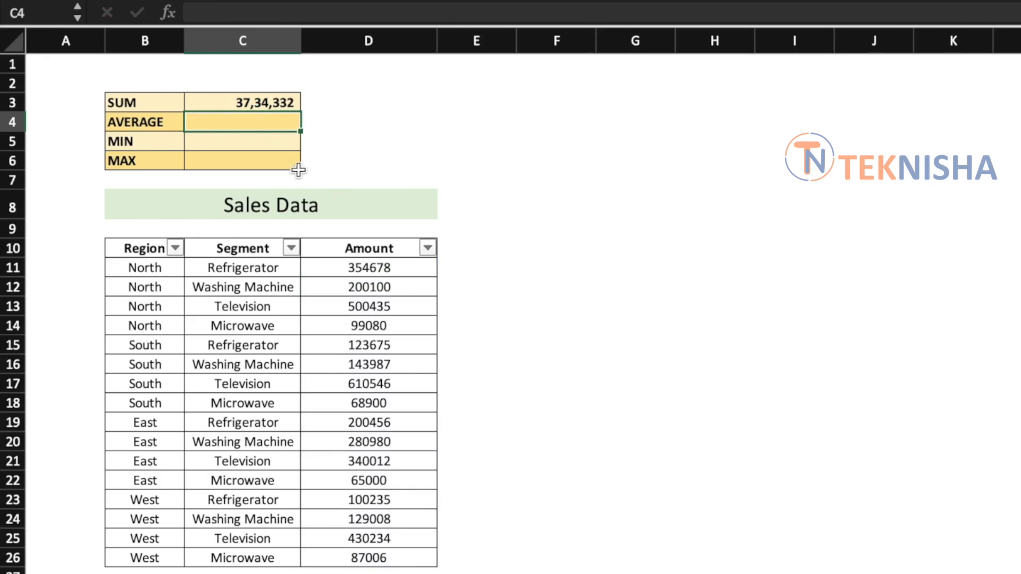
- Enter =AVERAGE(D11:D26) in cell C4 to average the sales amounts
{"action": "type", "text": "="}
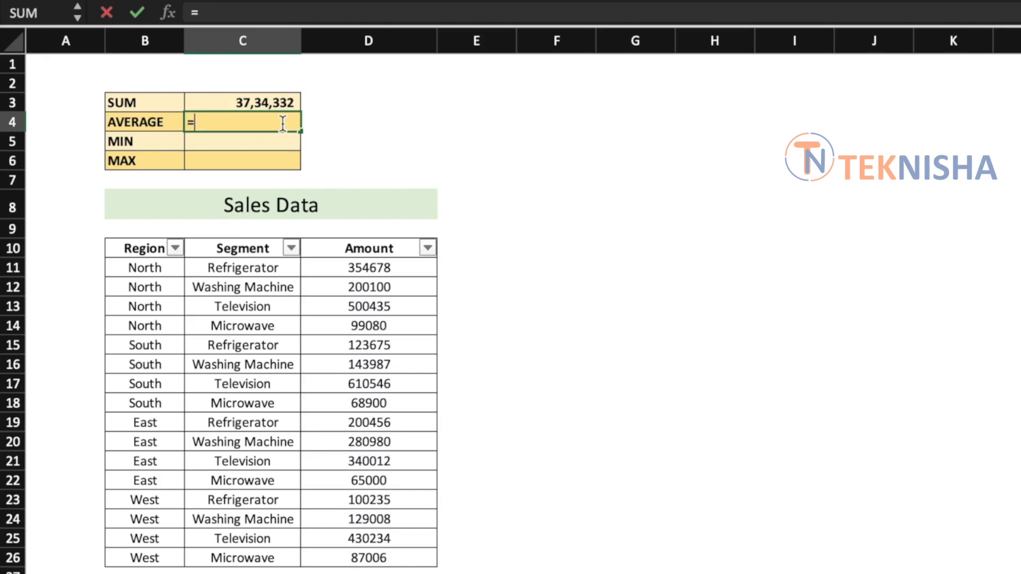
{"action": "type", "text": "AVER"}
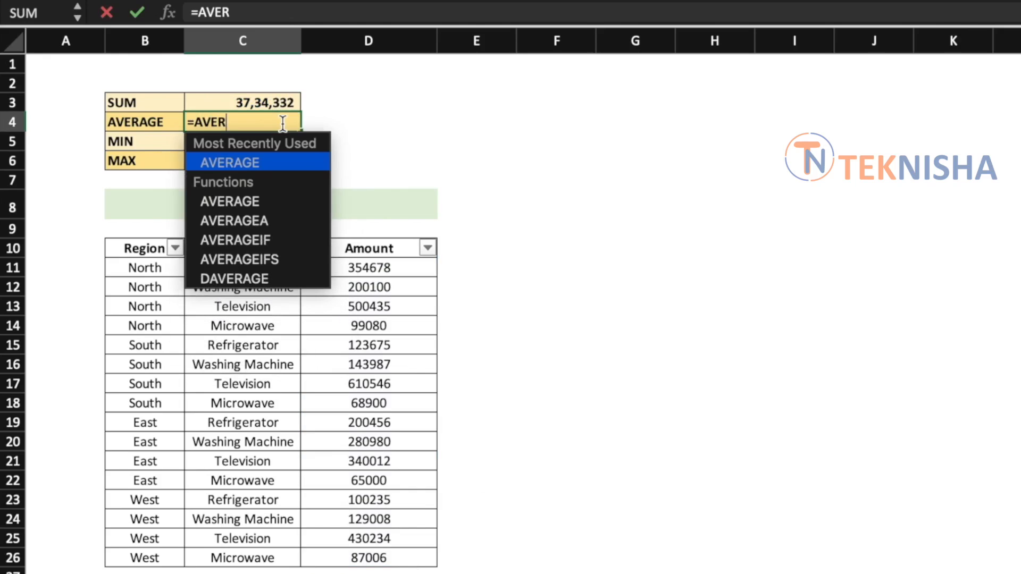
{"action": "type", "text": "AGE("}
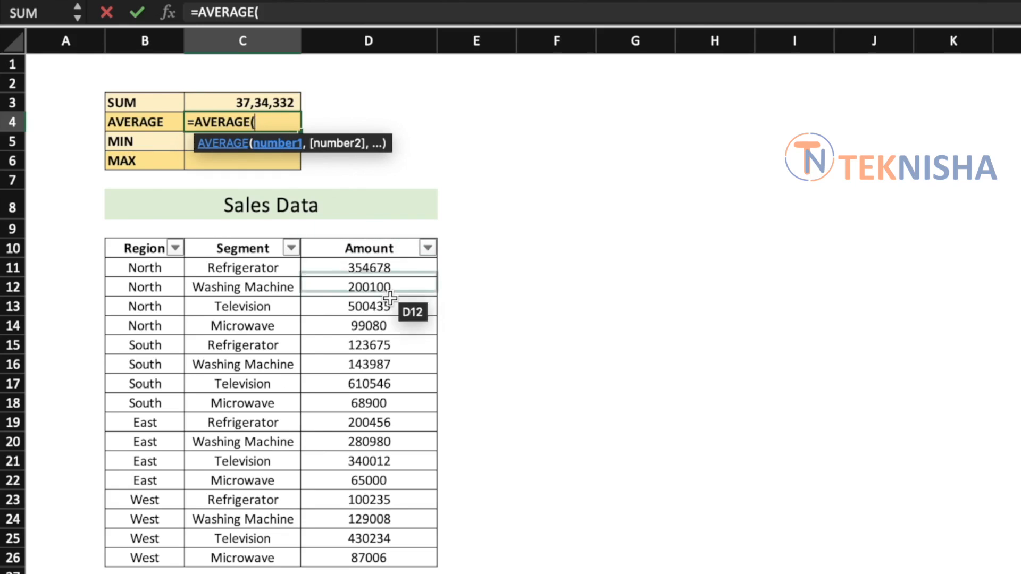
{"action": "left_click_drag", "start_coordinate": [409, 267], "coordinate": [381, 558]}
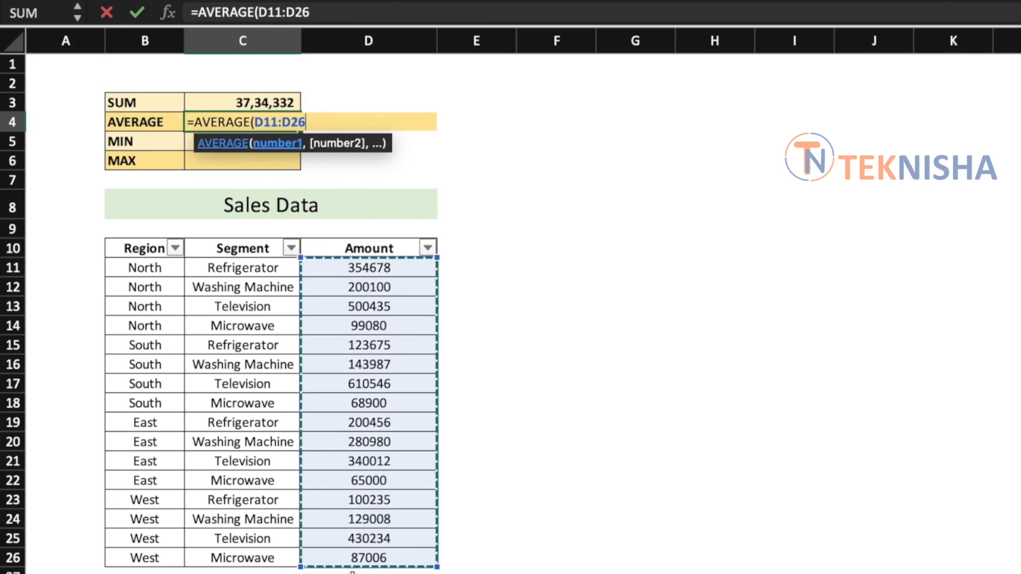
{"action": "type", "text": ")"}
{"action": "key", "text": "Return"}
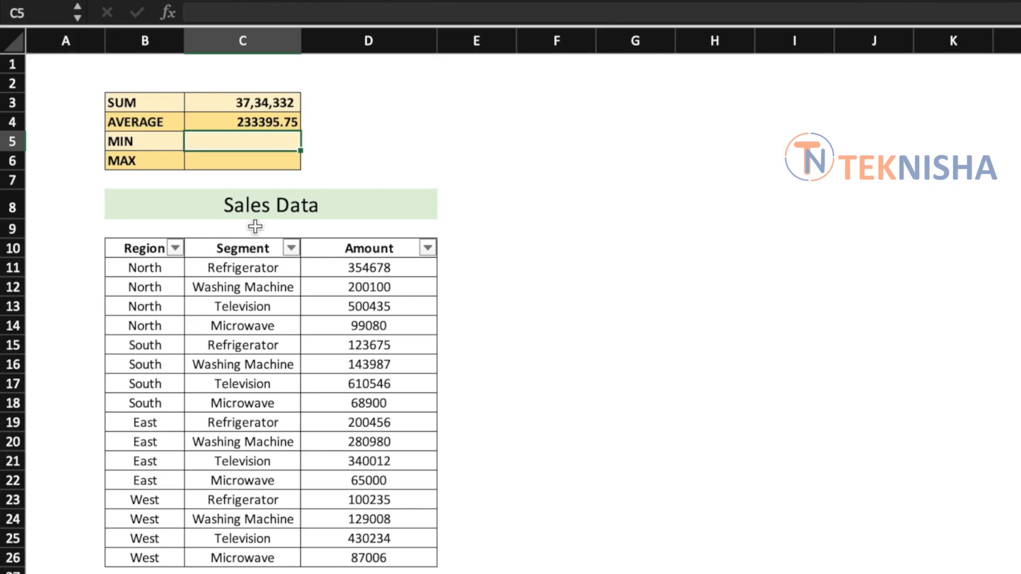
- Enter =min(D11:D26) in cell C5 to get the smallest sales amount
{"action": "type", "text": "=min("}
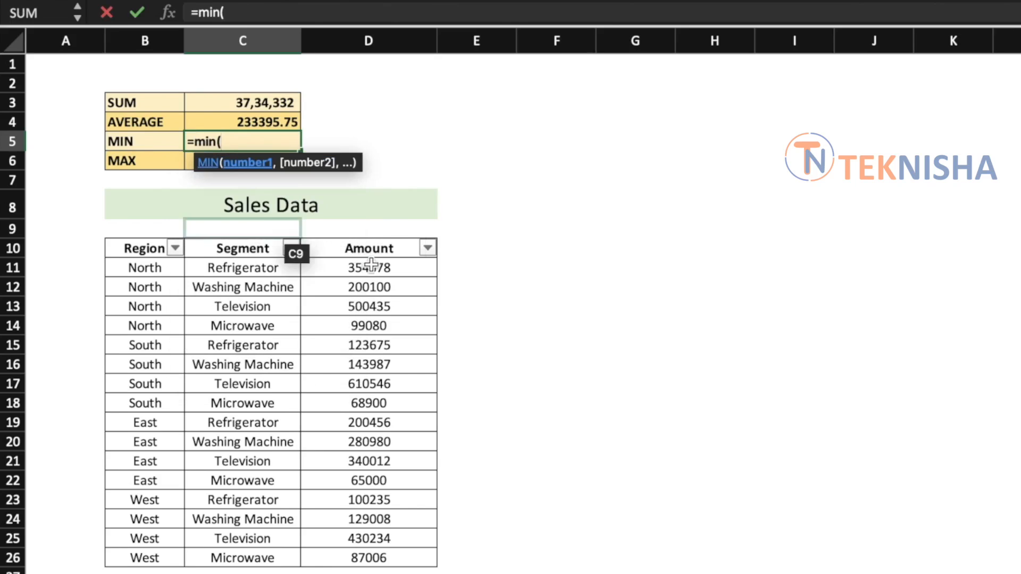
{"action": "left_click_drag", "start_coordinate": [367, 267], "coordinate": [364, 556]}
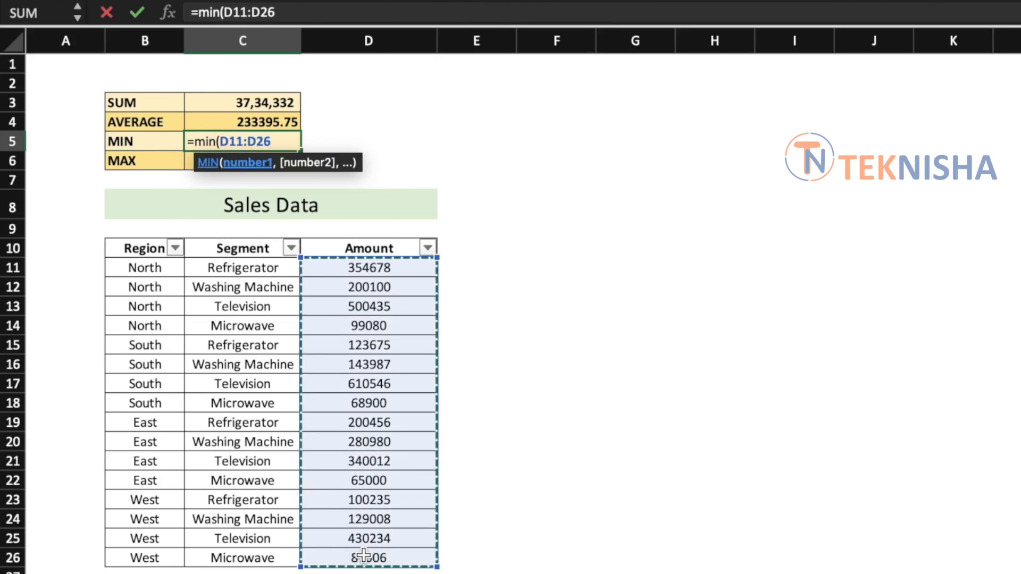
{"action": "type", "text": ")"}
{"action": "key", "text": "Return"}
- Enter =max(D11:D26) in cell C6 to get the largest sales amount
{"action": "type", "text": "=max("}
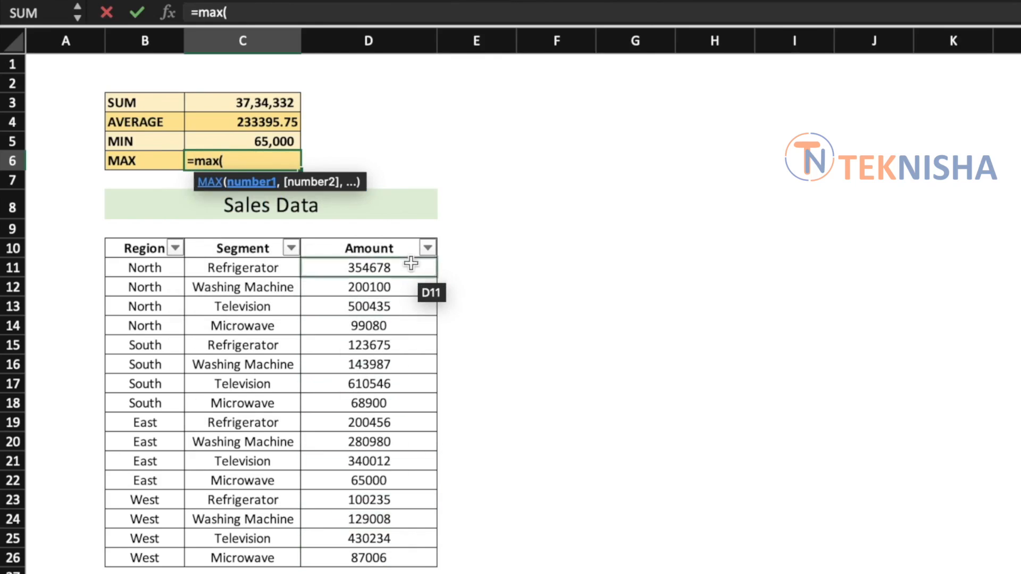
{"action": "left_click_drag", "start_coordinate": [412, 263], "coordinate": [404, 558]}
{"action": "type", "text": ")"}
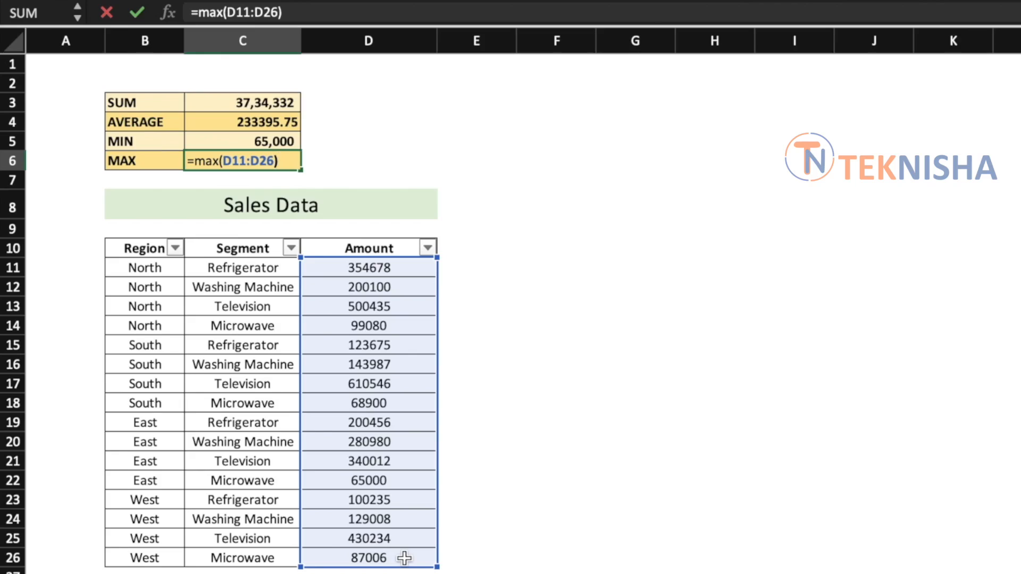
{"action": "key", "text": "Return"}
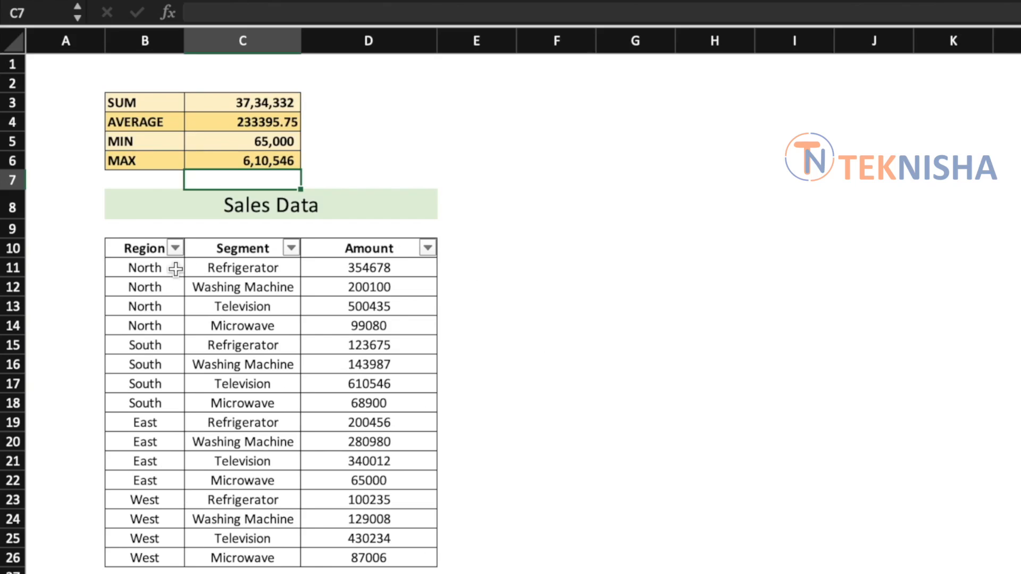
- Filter the Region column of the sales table to show only North
{"action": "left_click", "coordinate": [174, 248]}
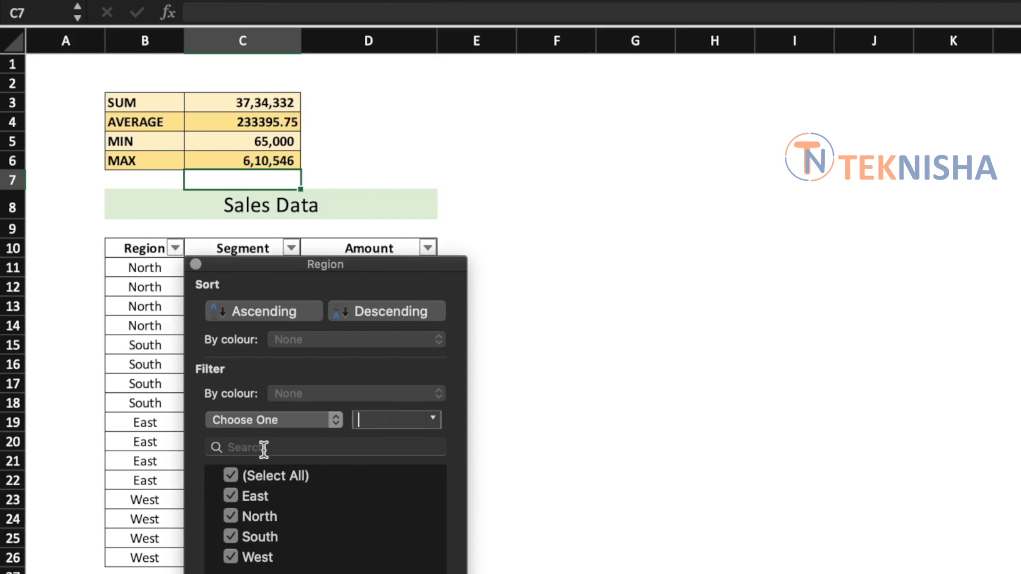
{"action": "left_click", "coordinate": [238, 473]}
{"action": "left_click", "coordinate": [236, 520]}
{"action": "left_click", "coordinate": [628, 470]}
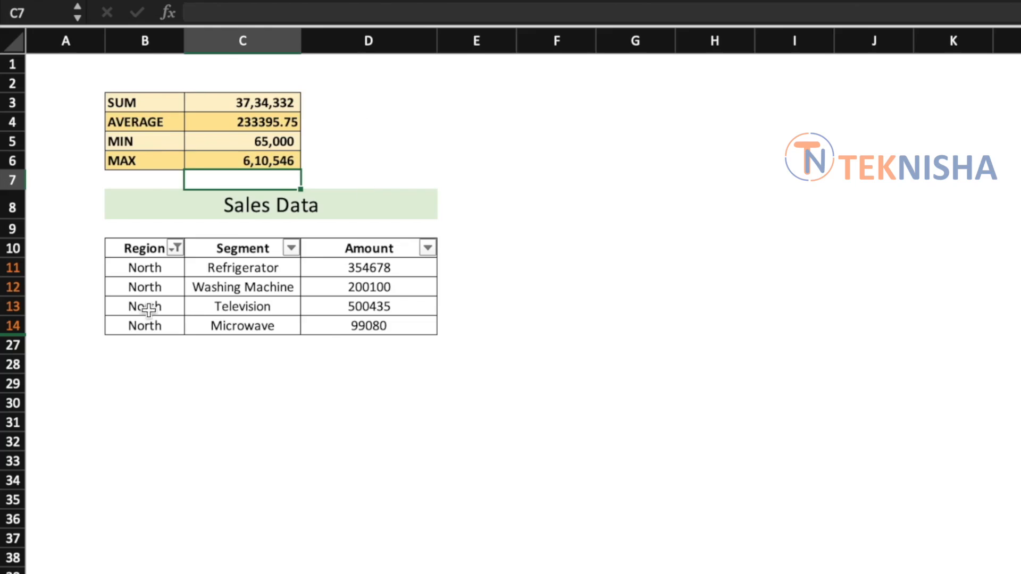
- Add East to the Region filter alongside North
{"action": "left_click", "coordinate": [176, 247]}
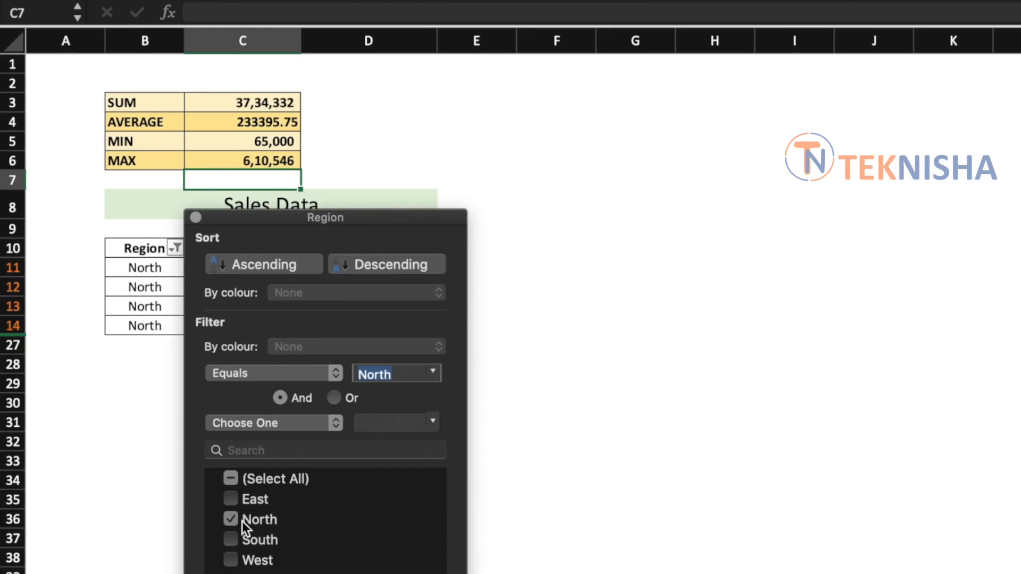
{"action": "left_click", "coordinate": [237, 499]}
{"action": "left_click", "coordinate": [592, 484]}
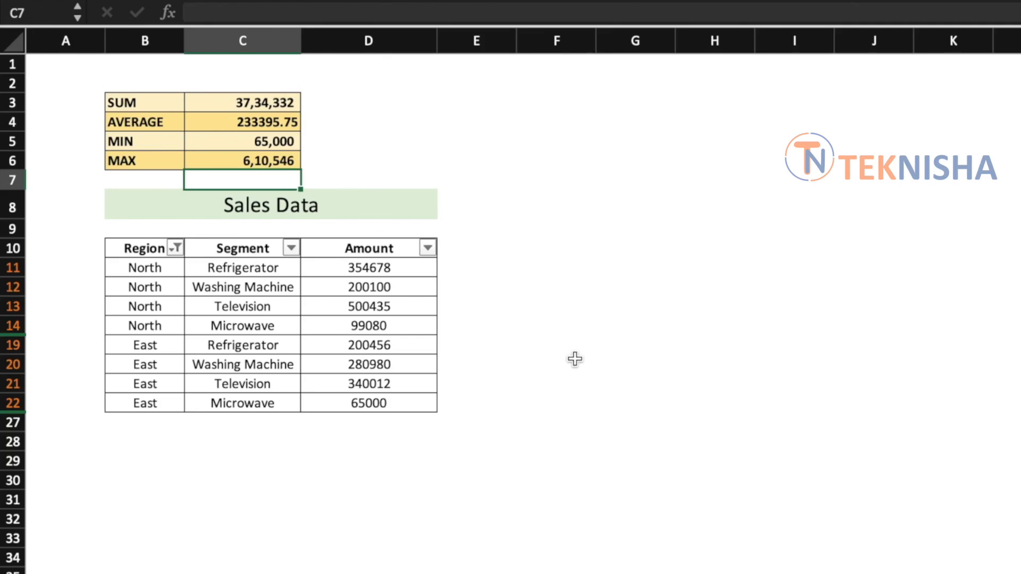
- Remove East and North from the Region filter selection and close the filter
{"action": "left_click", "coordinate": [176, 248]}
{"action": "left_click", "coordinate": [237, 501]}
{"action": "left_click", "coordinate": [234, 517]}
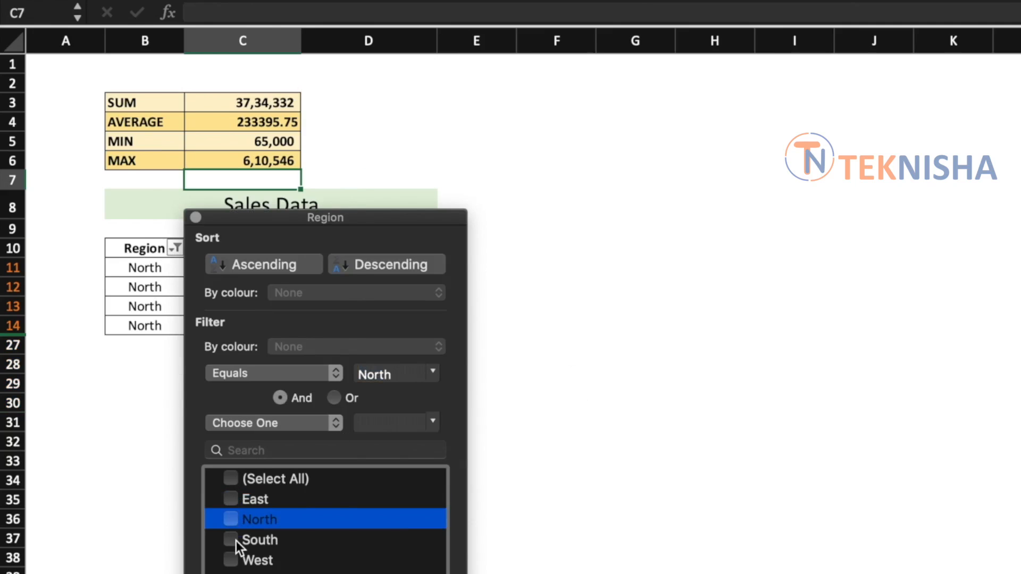
{"action": "left_click", "coordinate": [719, 450]}
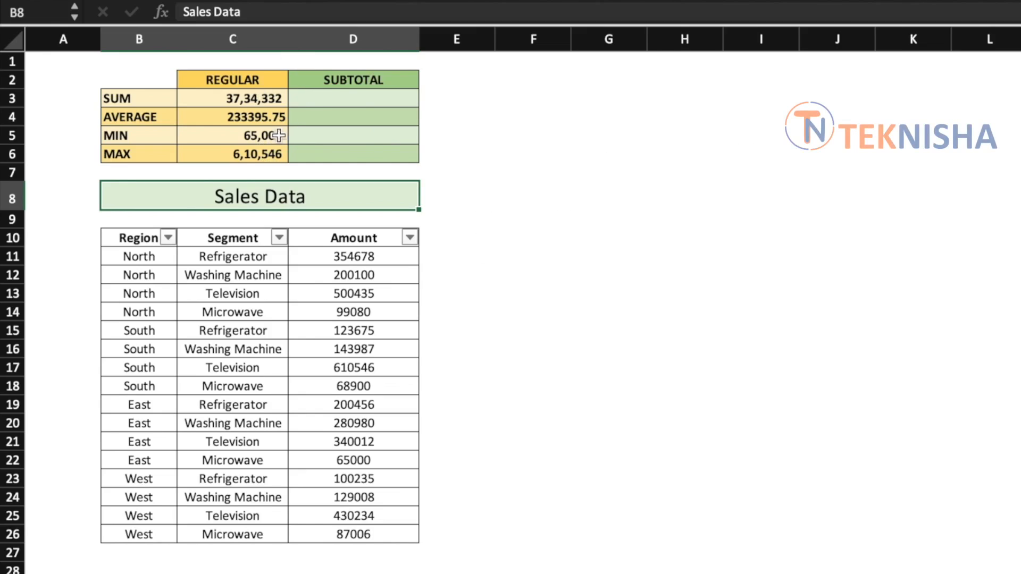
- Enter =subtotal(9,D11:D26) in cell D3, using function 9 - SUM, to total the sales amounts
{"action": "left_click", "coordinate": [354, 98]}
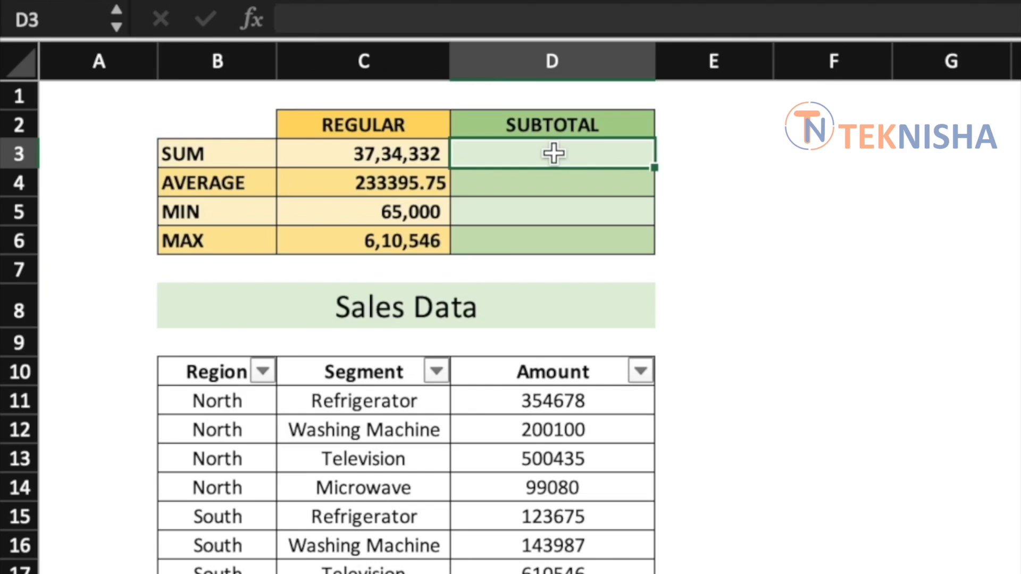
{"action": "type", "text": "="}
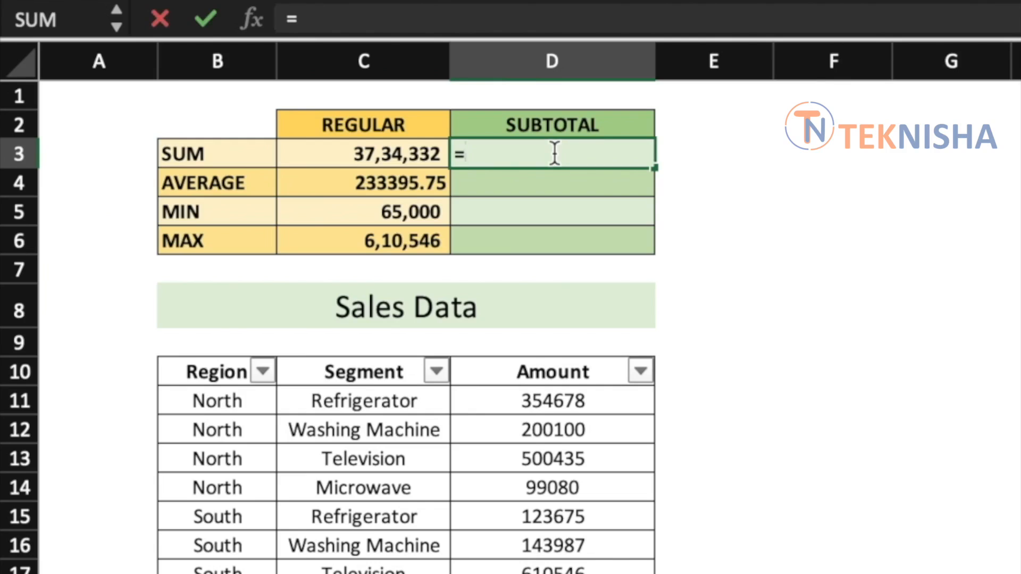
{"action": "type", "text": "subtotal"}
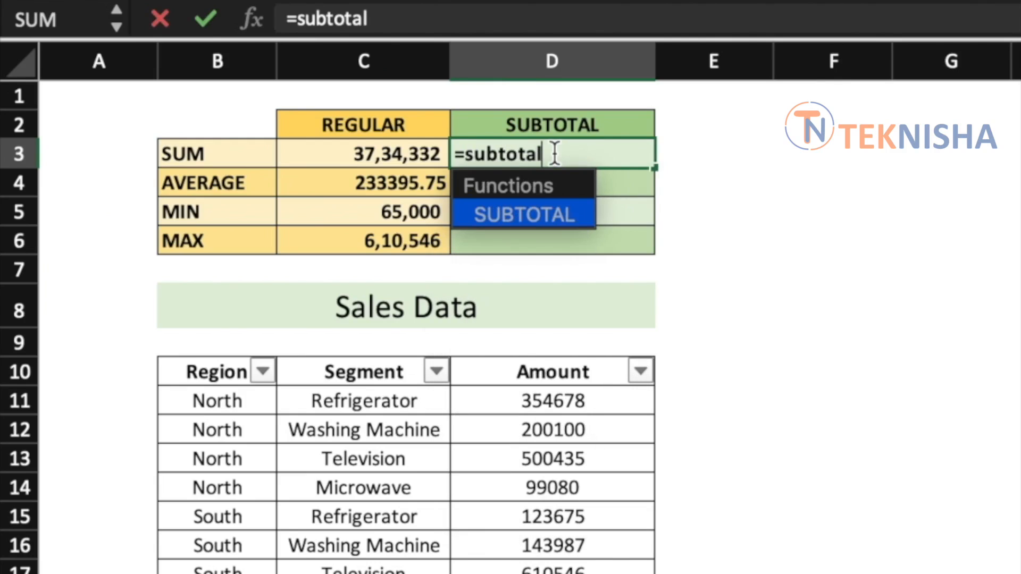
{"action": "type", "text": "("}
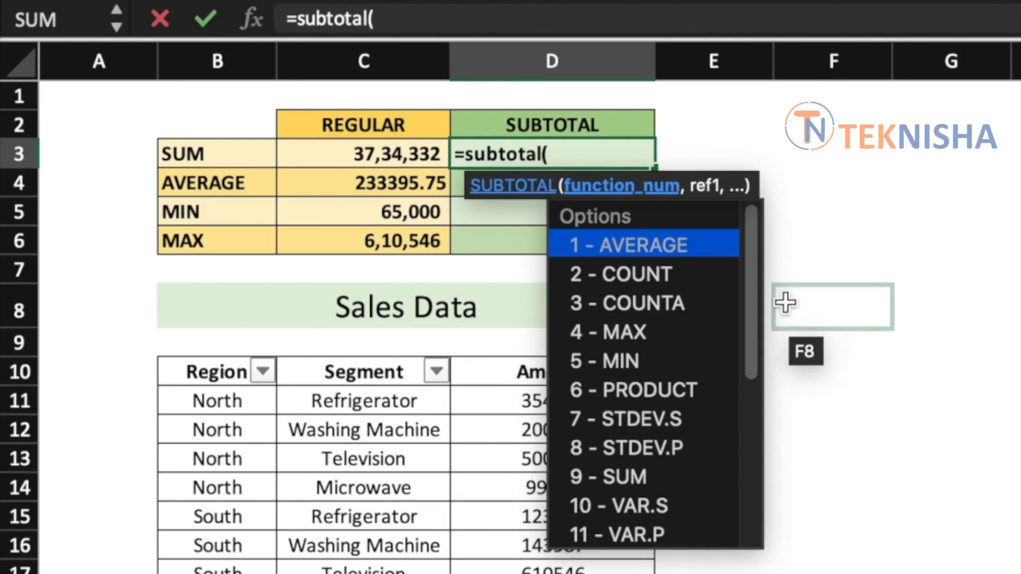
{"action": "mouse_move", "coordinate": [754, 289]}
{"action": "left_mouse_down"}
{"action": "mouse_move", "coordinate": [738, 473]}
{"action": "mouse_move", "coordinate": [761, 284]}
{"action": "left_mouse_up"}
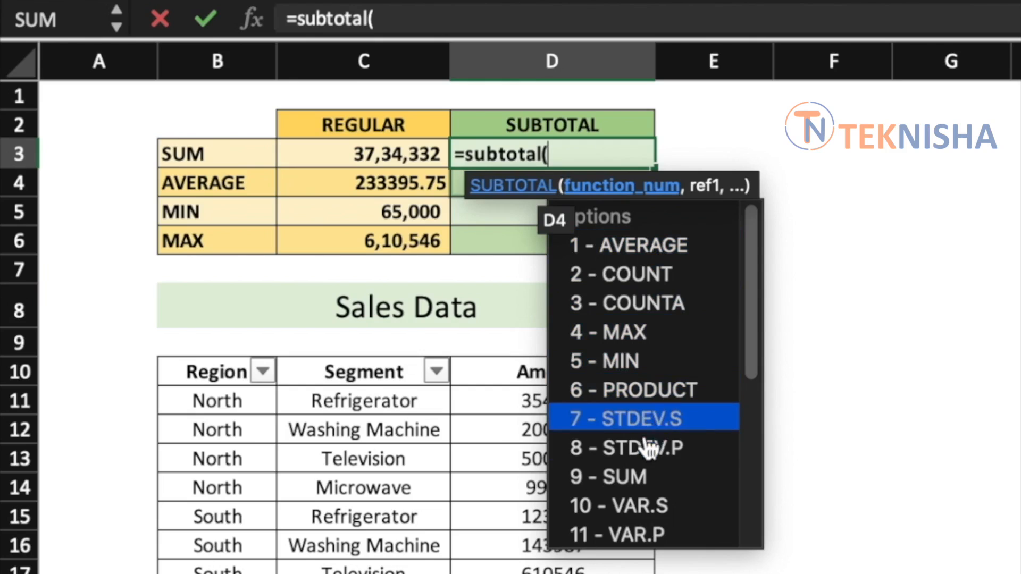
{"action": "double_click", "coordinate": [646, 478]}
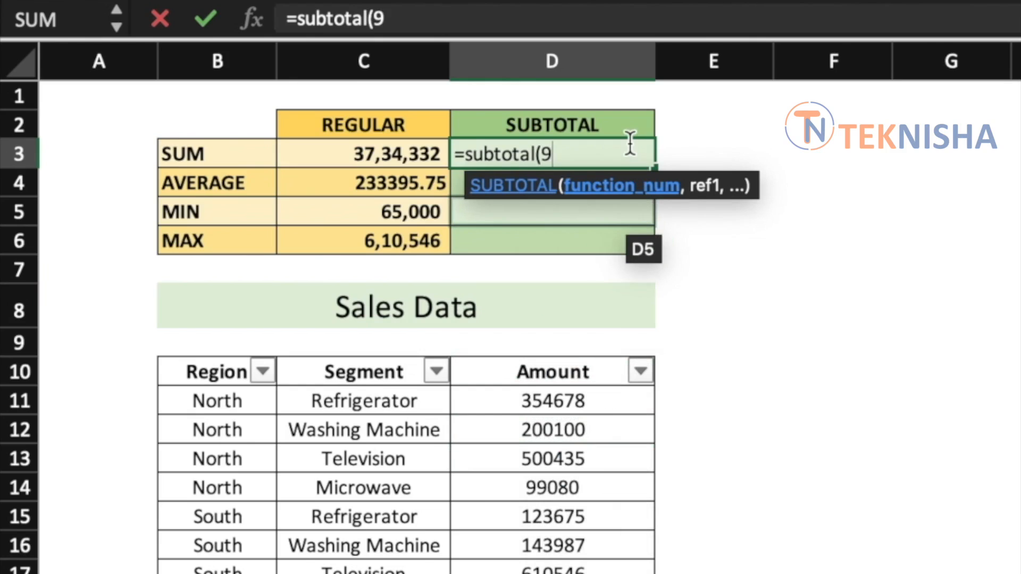
{"action": "type", "text": ","}
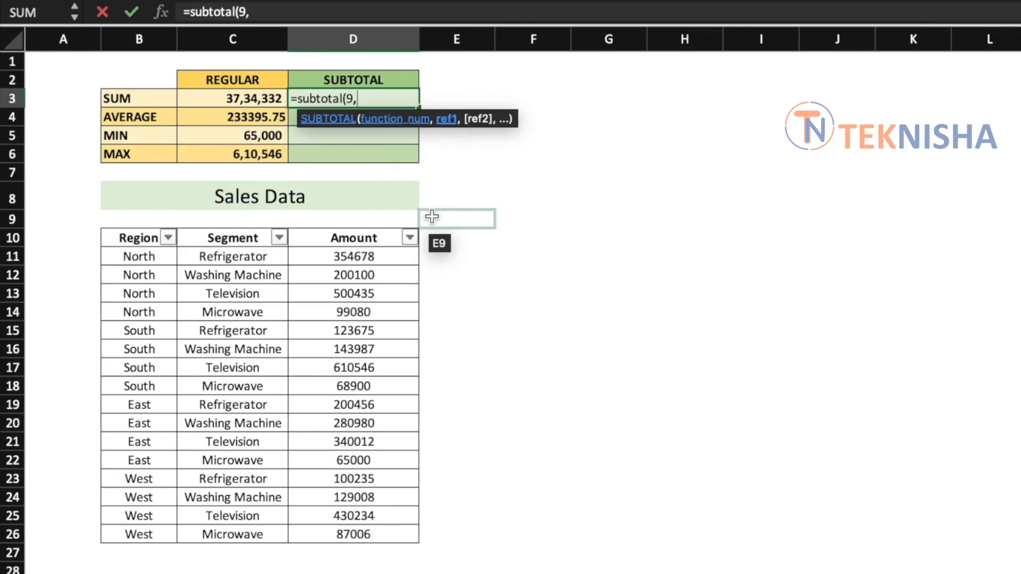
{"action": "left_click", "coordinate": [399, 263]}
{"action": "left_click_drag", "start_coordinate": [399, 262], "coordinate": [370, 531]}
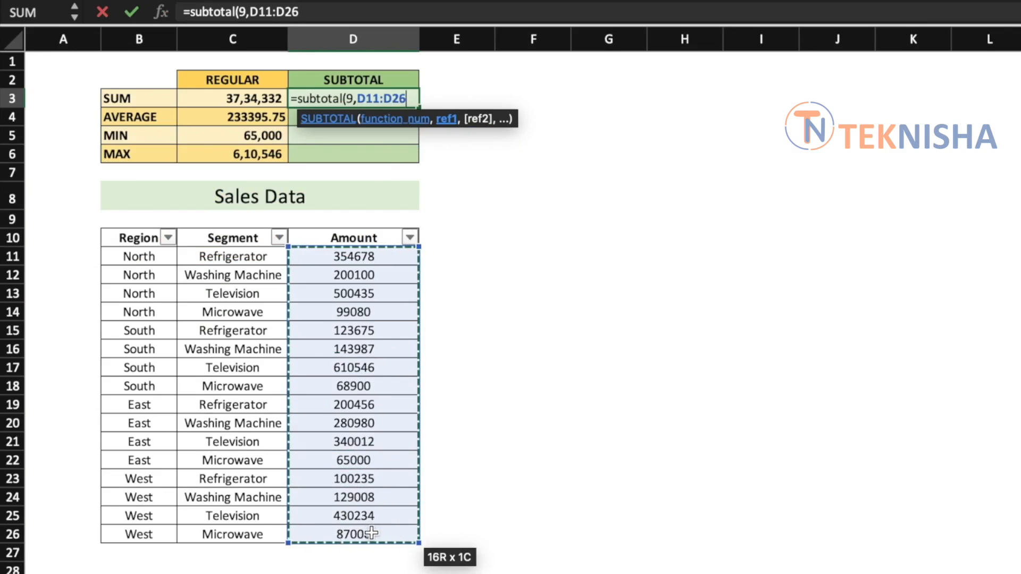
{"action": "type", "text": ")"}
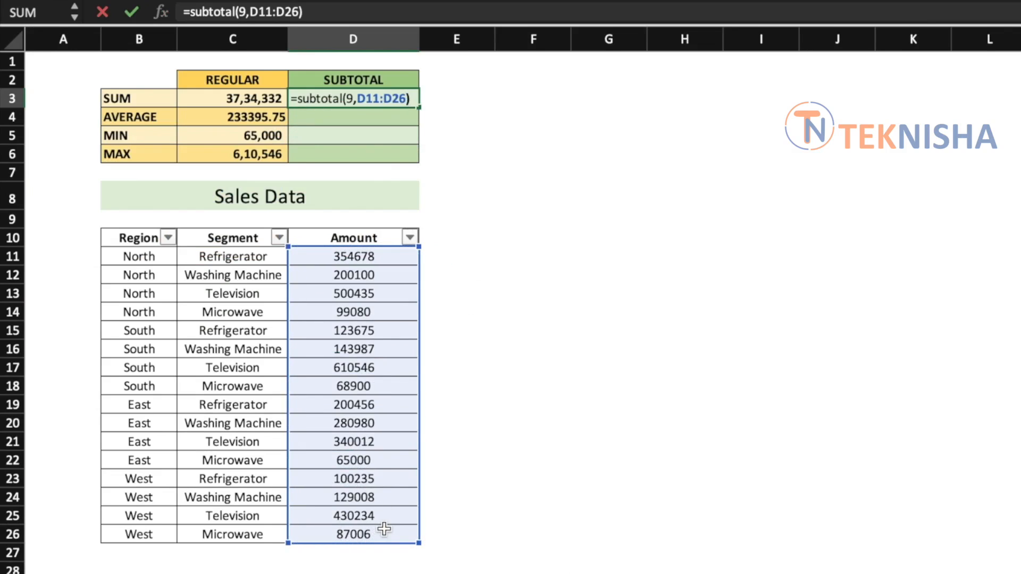
{"action": "key", "text": "Return"}
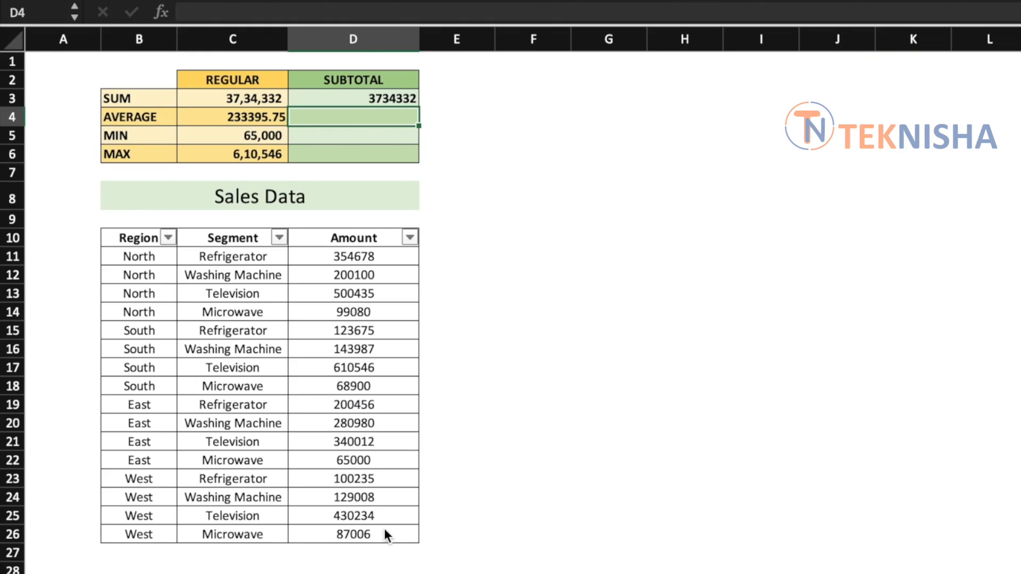
- Enter =subtotal(1,D11:D26) in cell D4, using function 1 - AVERAGE, to average the sales amounts
{"action": "type", "text": "="}
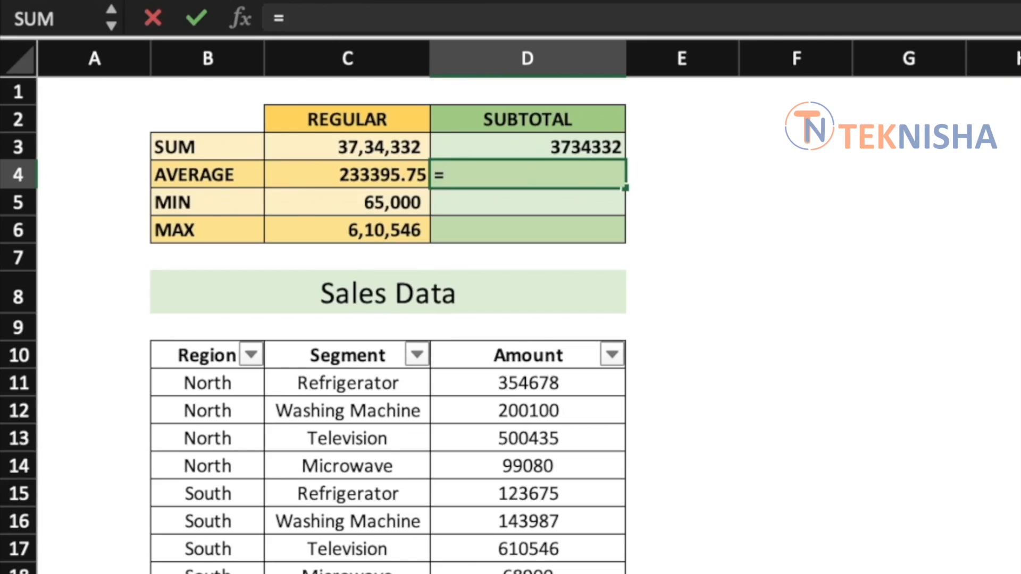
{"action": "type", "text": "subtotal"}
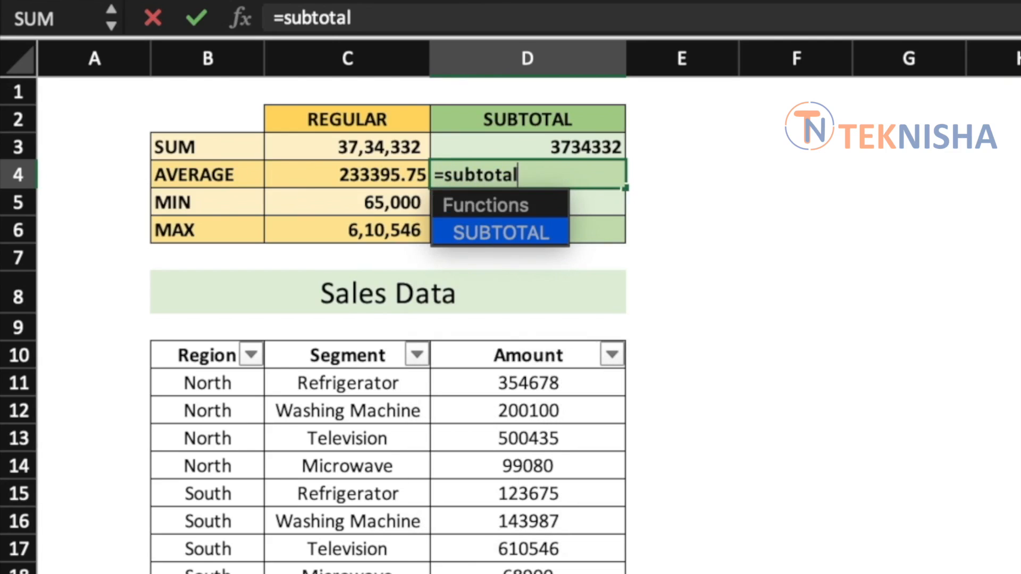
{"action": "type", "text": "("}
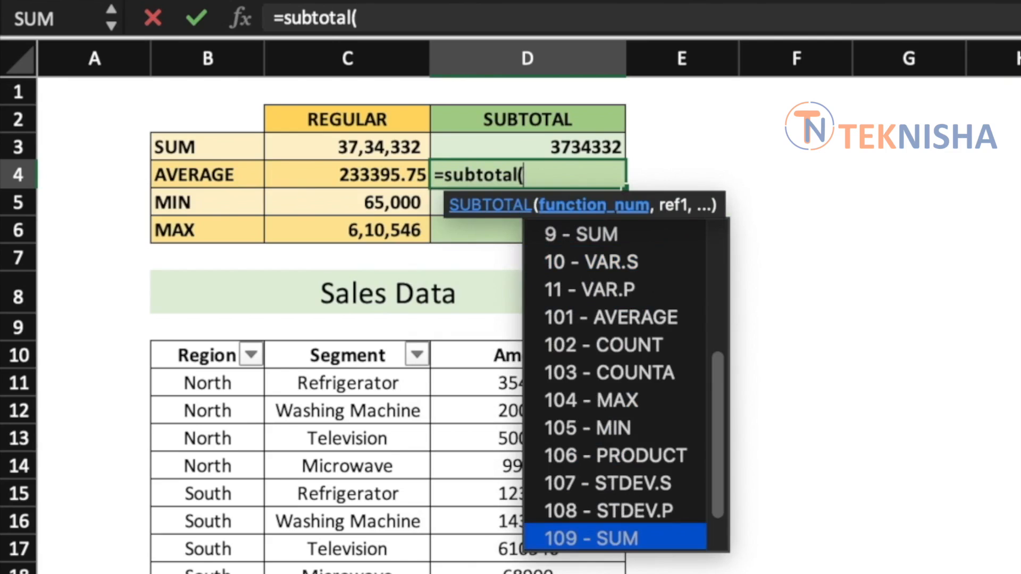
{"action": "left_click_drag", "start_coordinate": [722, 381], "coordinate": [718, 240]}
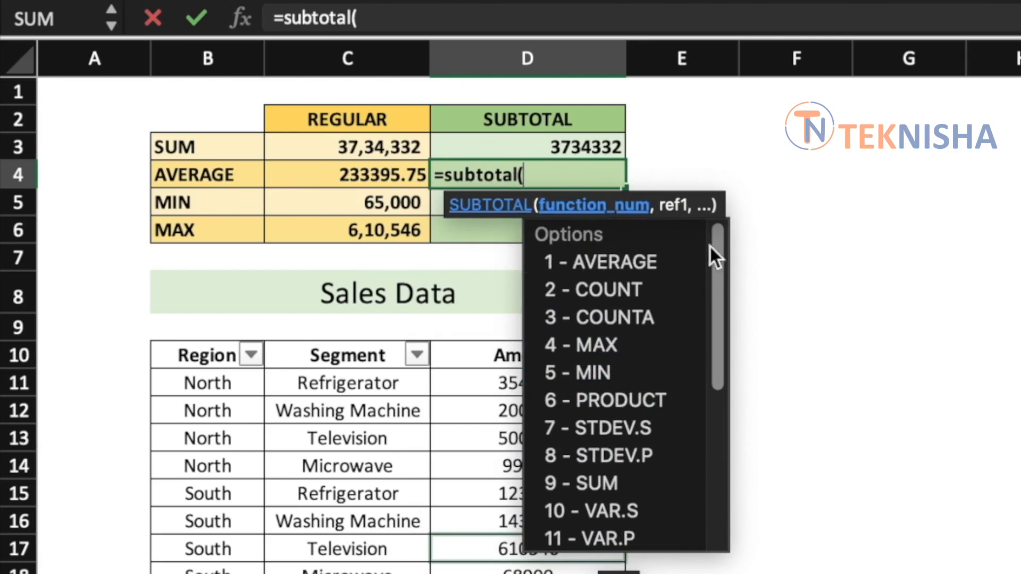
{"action": "double_click", "coordinate": [679, 251]}
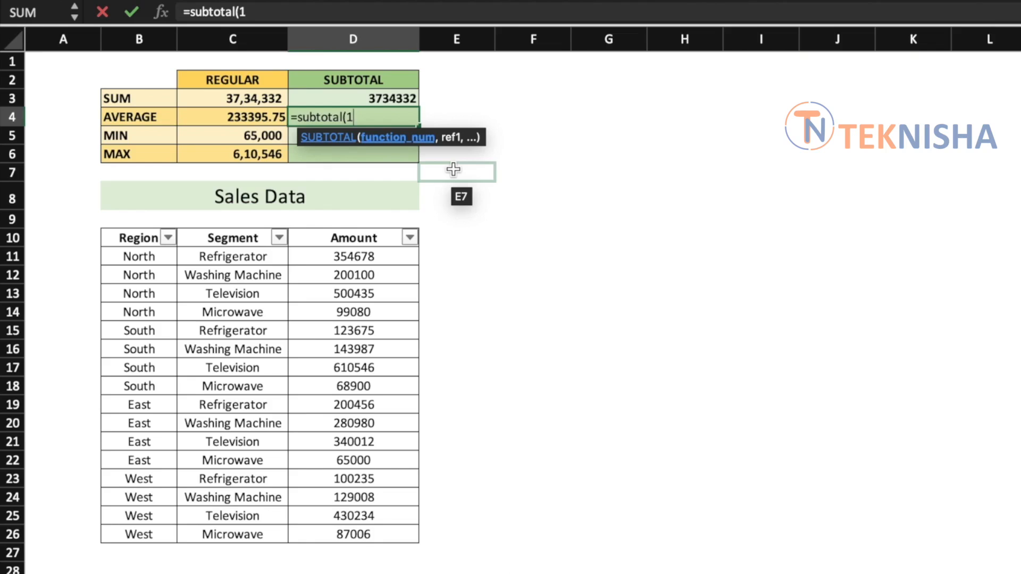
{"action": "type", "text": ","}
{"action": "left_click_drag", "start_coordinate": [383, 264], "coordinate": [386, 531]}
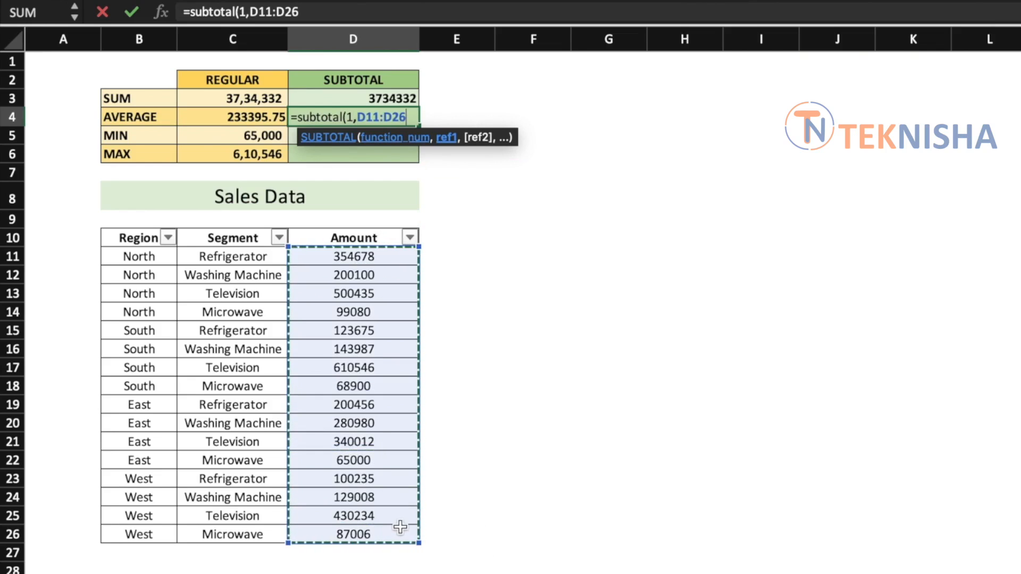
{"action": "type", "text": ")"}
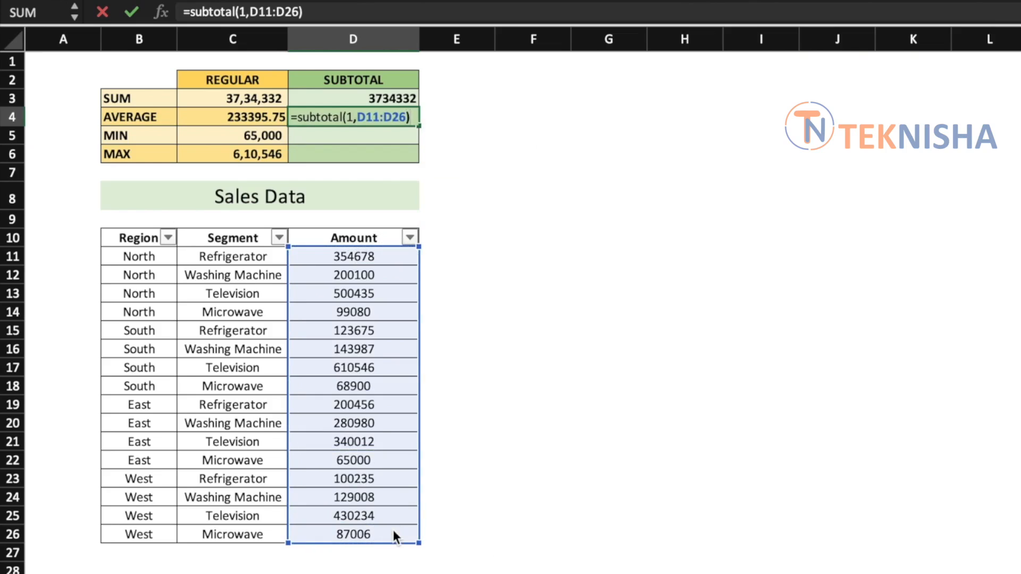
{"action": "key", "text": "Return"}
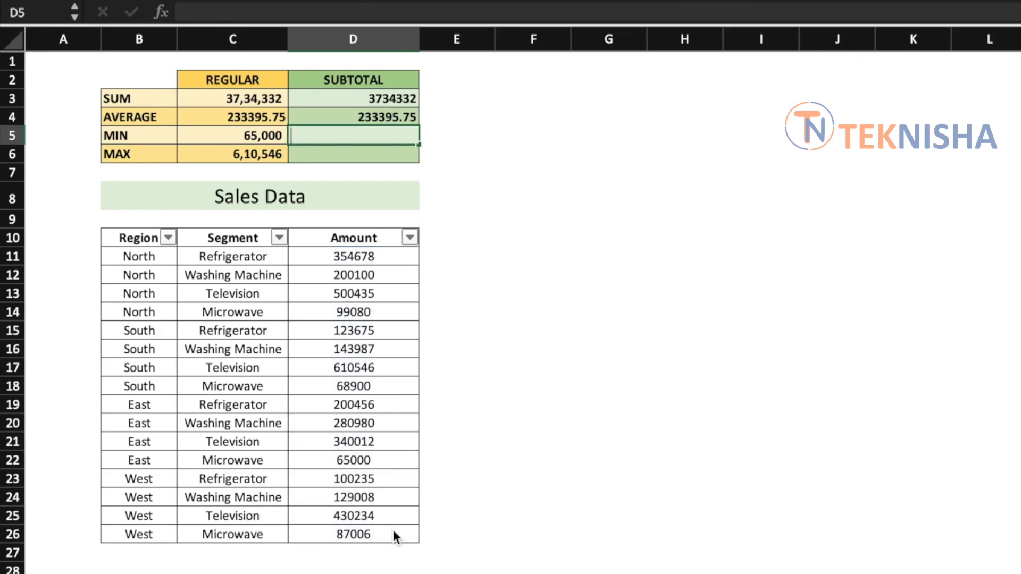
- Enter =subtotal(5,D11:D26) in cell D5, using function 5 - MIN, to find the lowest sales amount
{"action": "type", "text": "=subto"}
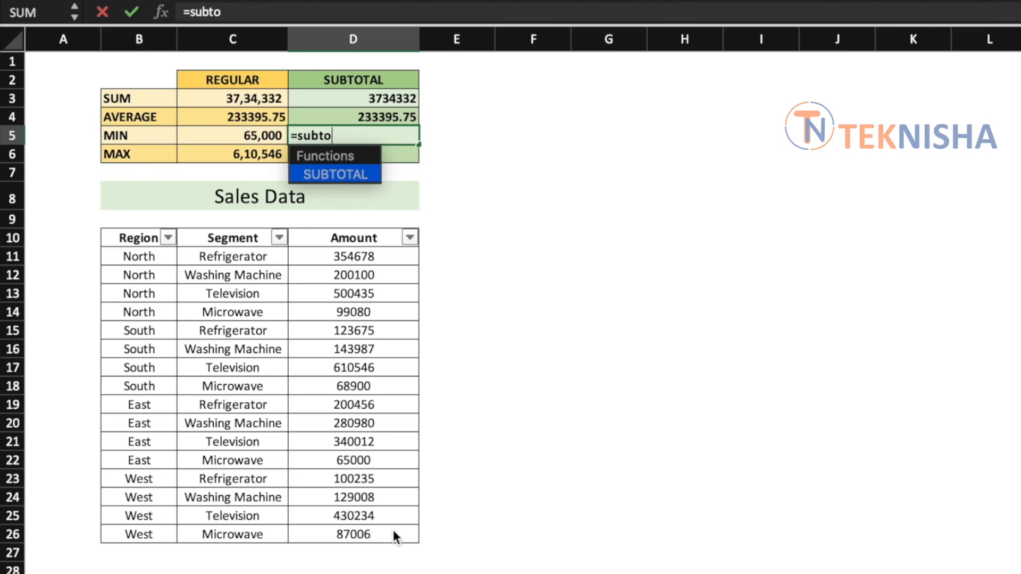
{"action": "type", "text": "tal("}
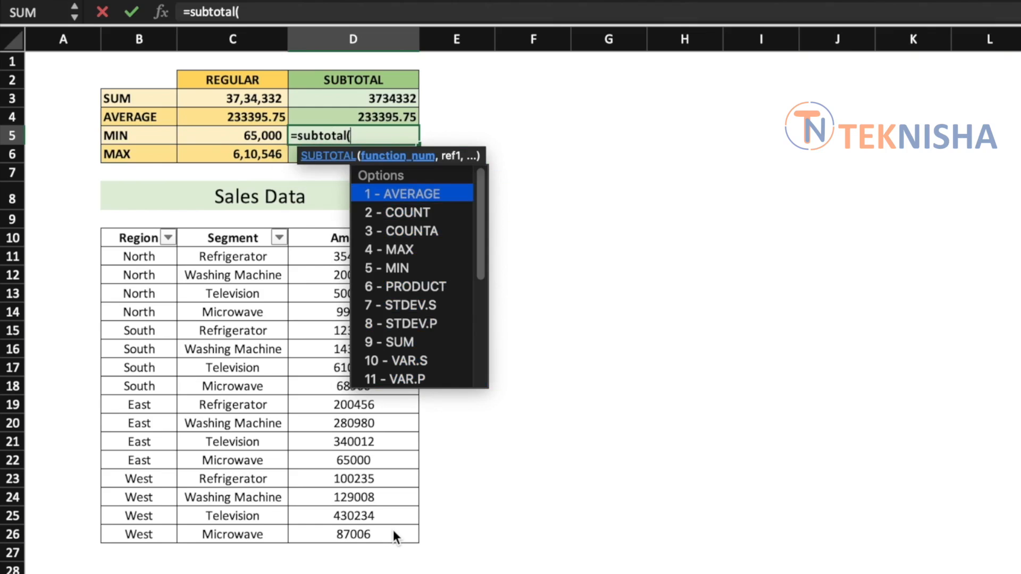
{"action": "type", "text": "5,"}
{"action": "left_click", "coordinate": [394, 257]}
{"action": "left_click_drag", "start_coordinate": [397, 270], "coordinate": [369, 528]}
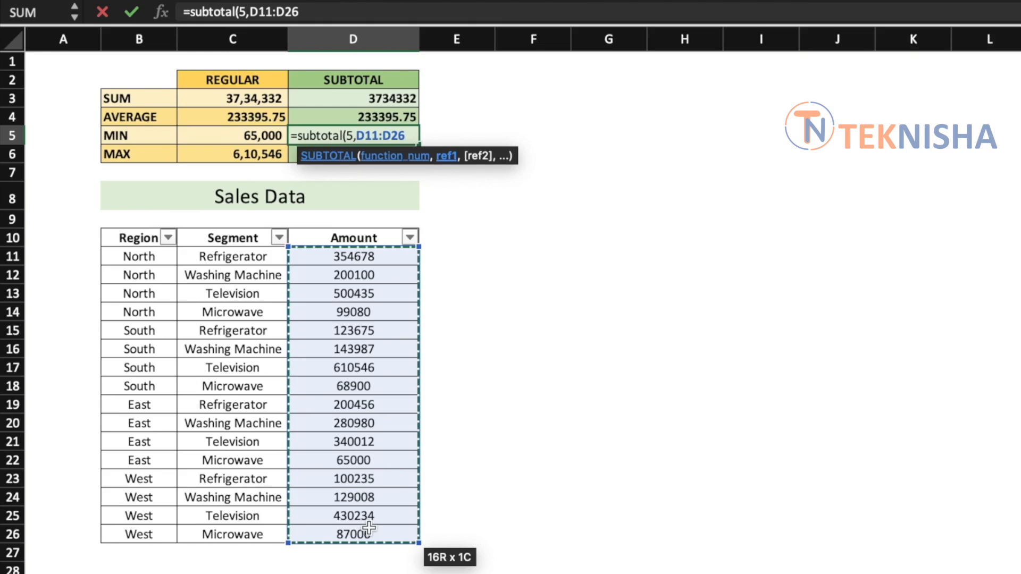
{"action": "type", "text": ")"}
{"action": "key", "text": "Return"}
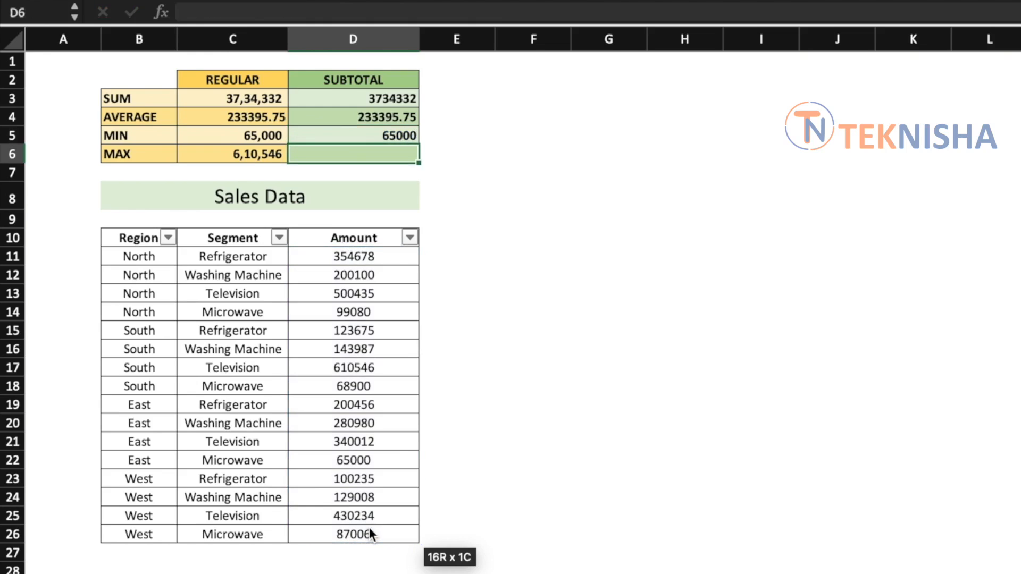
- Enter =subtotal(4,D11:D26) in cell D6, using function 4 - MAX, to find the highest sales amount
{"action": "type", "text": "su"}
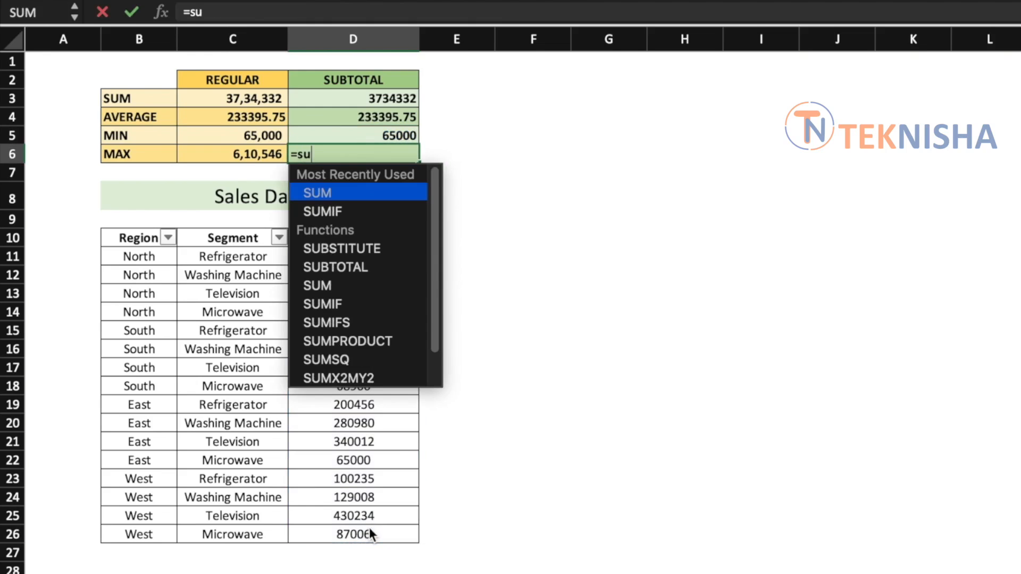
{"action": "type", "text": "b"}
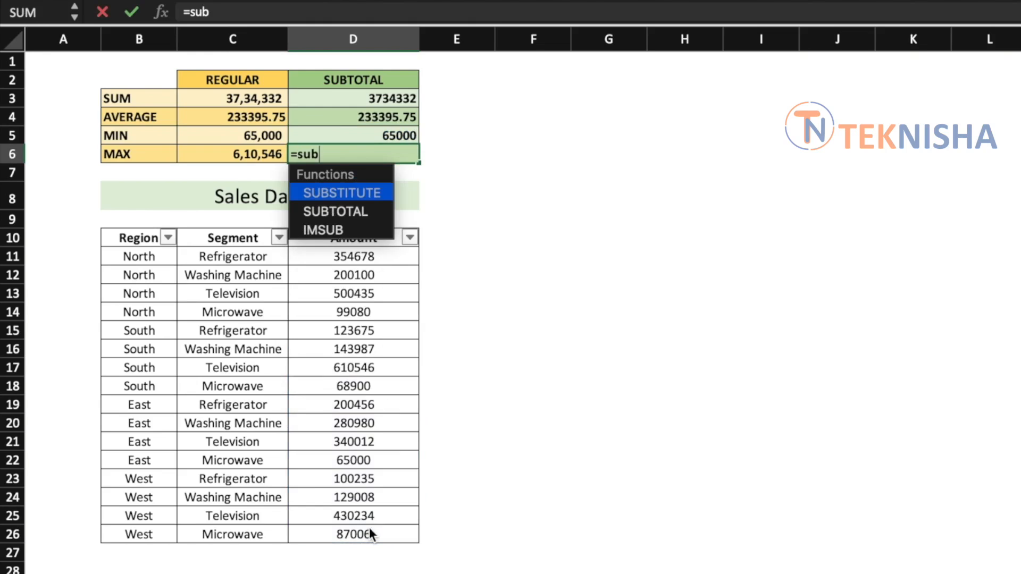
{"action": "type", "text": "total("}
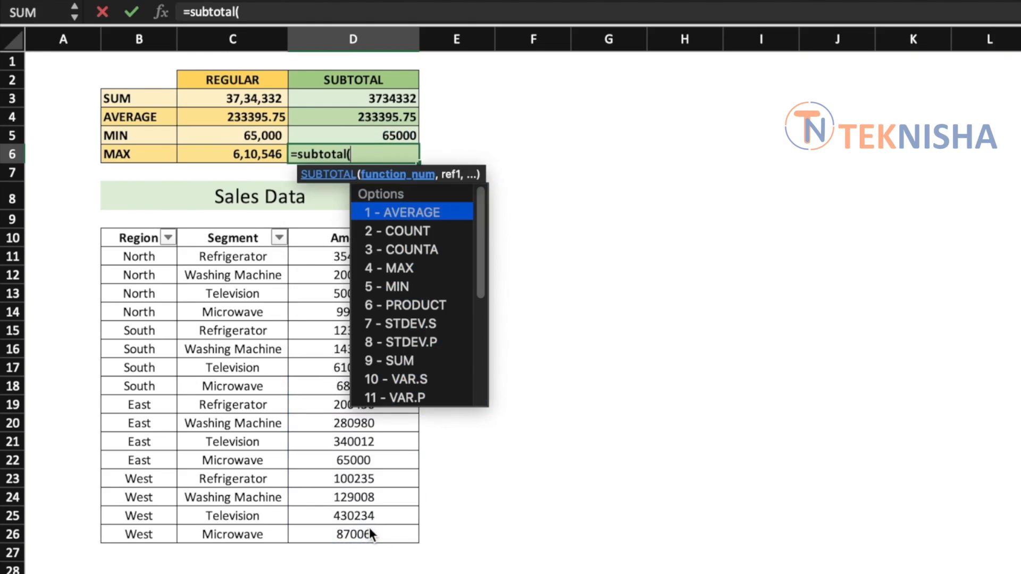
{"action": "type", "text": "4,"}
{"action": "left_click_drag", "start_coordinate": [394, 249], "coordinate": [376, 529]}
{"action": "type", "text": ")"}
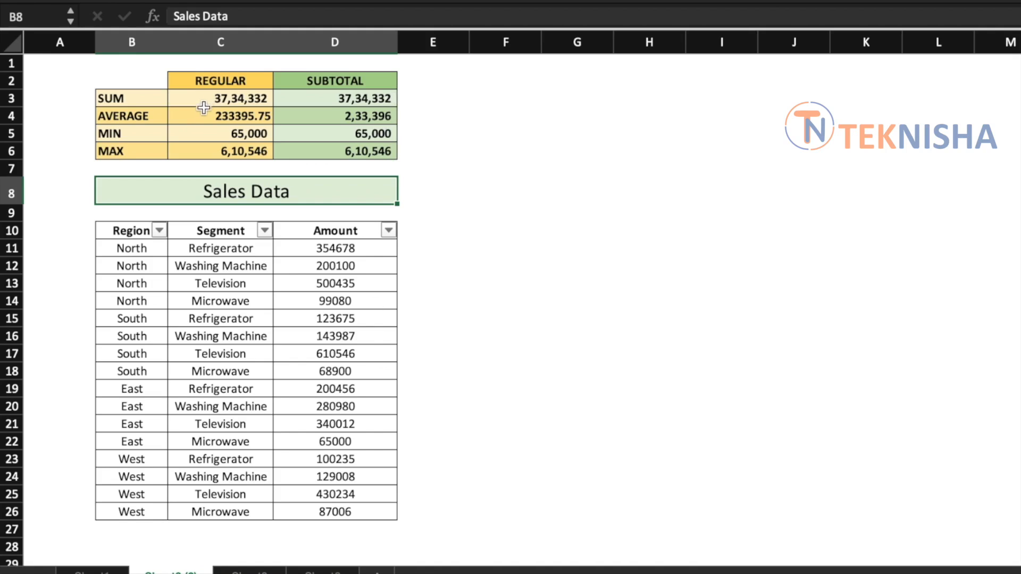
- Review the REGULAR results in C3:C6 and SUBTOTAL results in D3:D6, and filter the Region column to West only
{"action": "left_click_drag", "start_coordinate": [206, 103], "coordinate": [205, 153]}
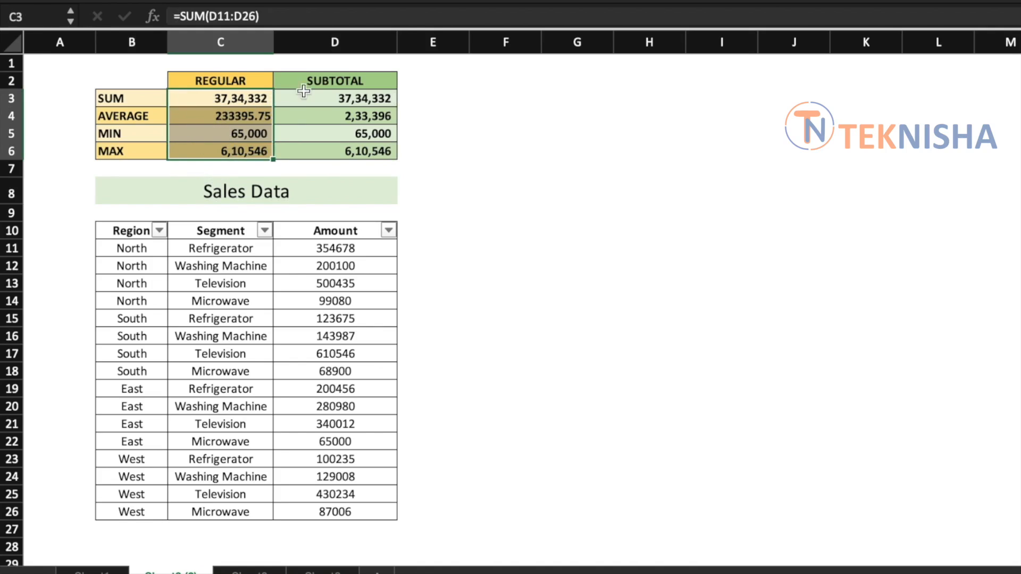
{"action": "left_click_drag", "start_coordinate": [315, 95], "coordinate": [310, 151]}
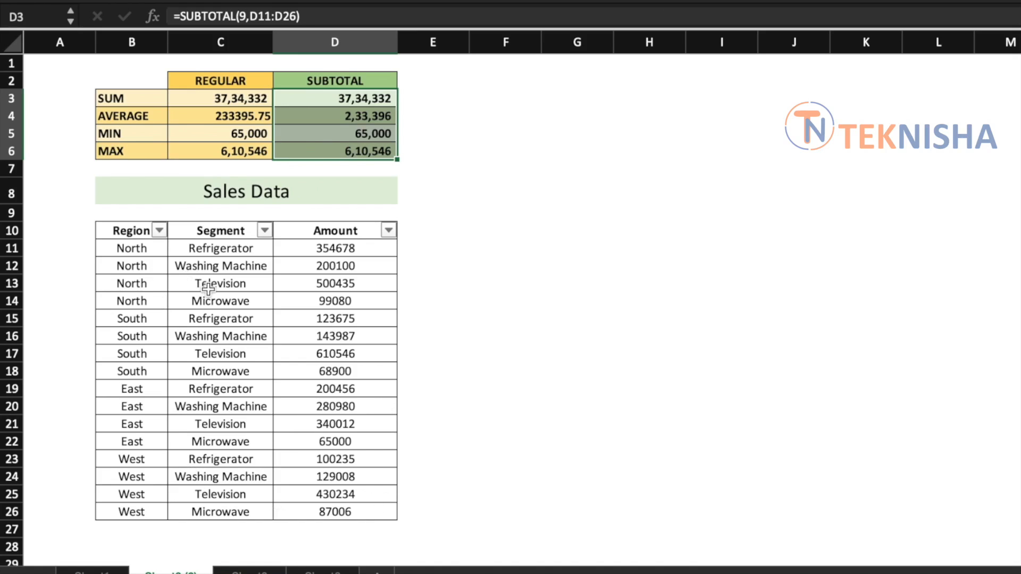
{"action": "left_click", "coordinate": [159, 230]}
{"action": "left_click", "coordinate": [210, 437]}
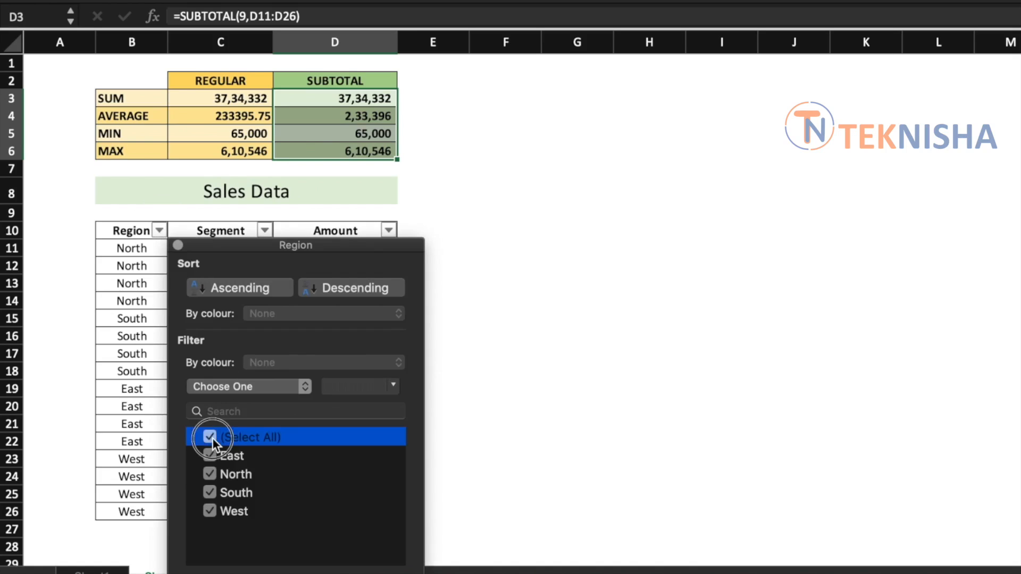
{"action": "left_click", "coordinate": [213, 512]}
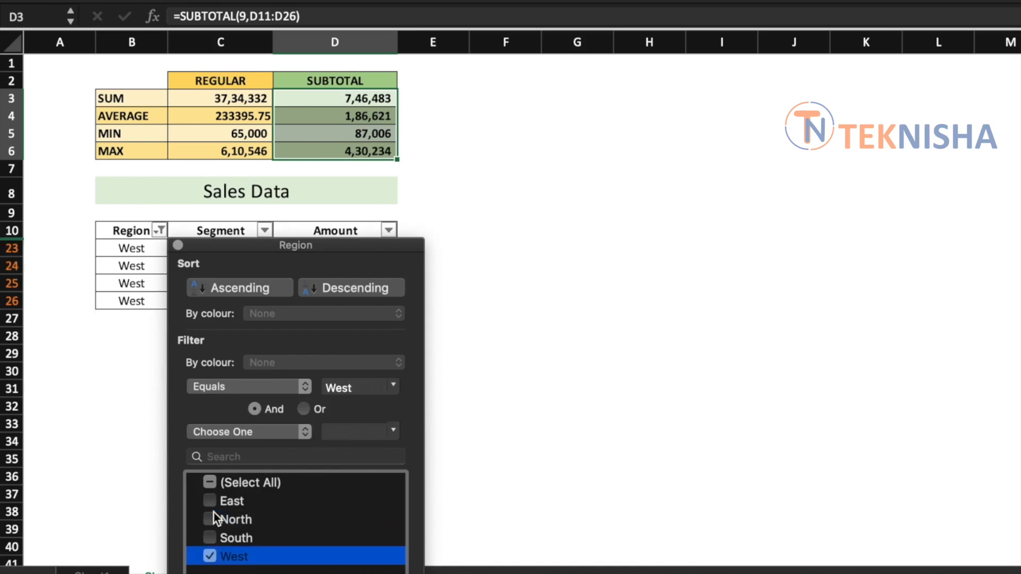
{"action": "left_click", "coordinate": [470, 342]}
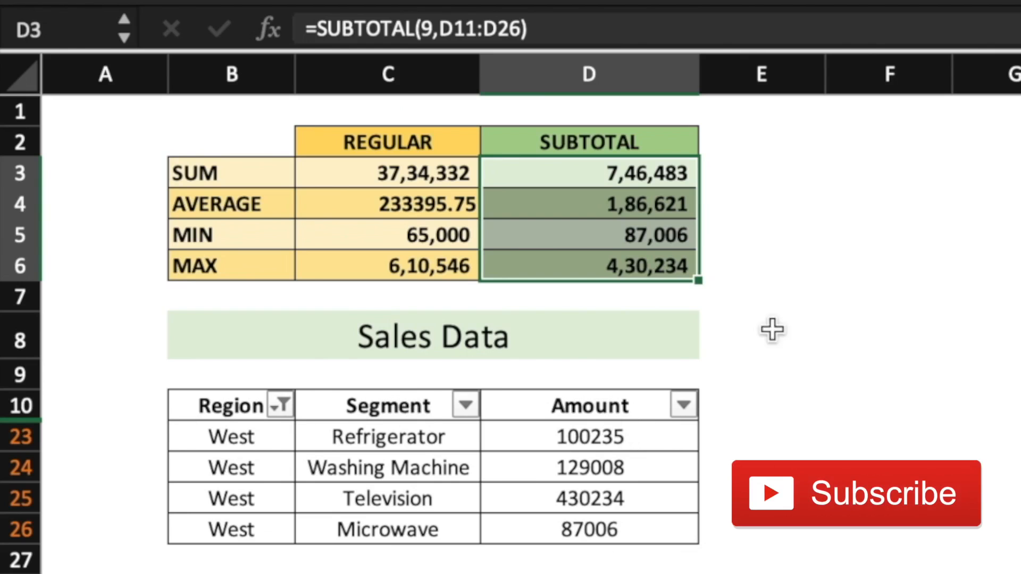
- Examine the SUBTOTAL results in D3:D6 against the filtered West rows
{"action": "left_click", "coordinate": [780, 287]}
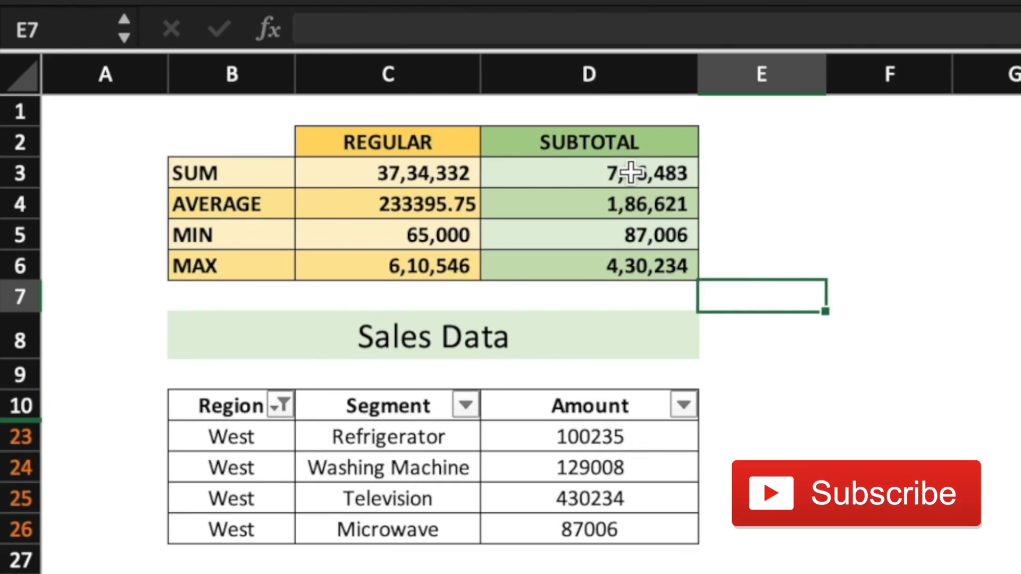
{"action": "left_click", "coordinate": [674, 179]}
{"action": "left_click_drag", "start_coordinate": [674, 178], "coordinate": [683, 269]}
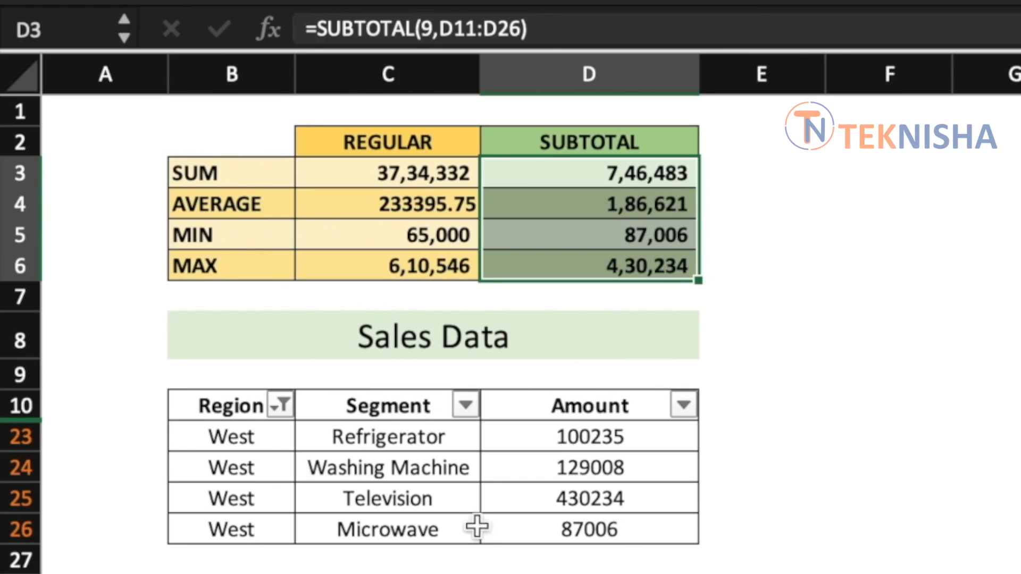
{"action": "left_click", "coordinate": [813, 366]}
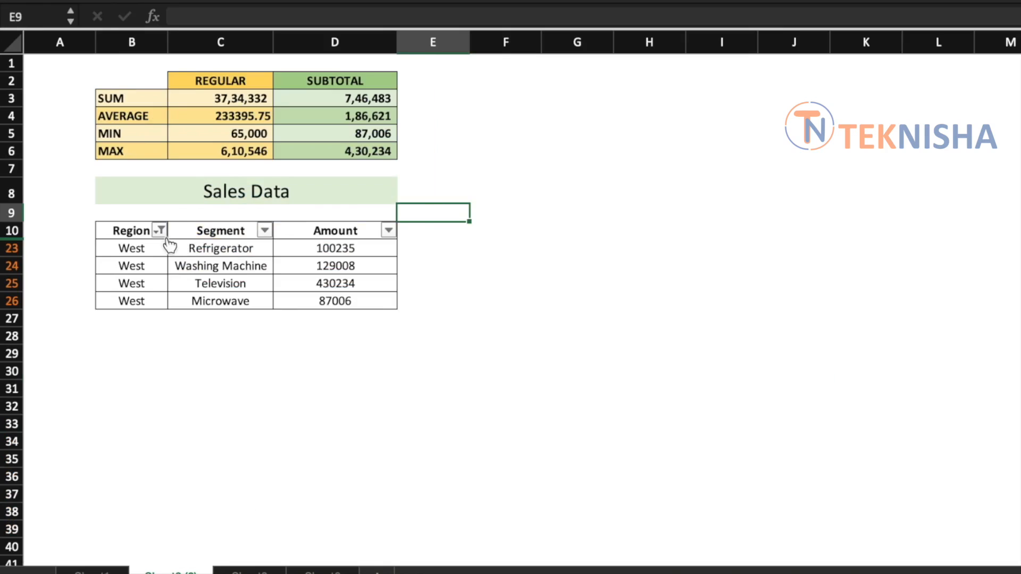
- Reselect all regions in the Region filter and close it
{"action": "left_click", "coordinate": [281, 405]}
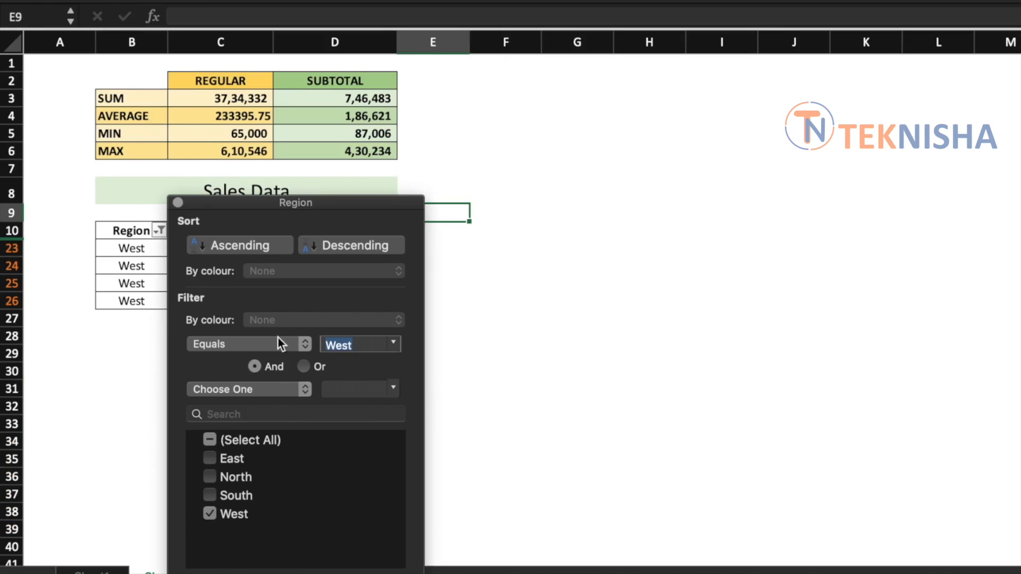
{"action": "left_click", "coordinate": [210, 440]}
{"action": "left_click", "coordinate": [132, 424]}
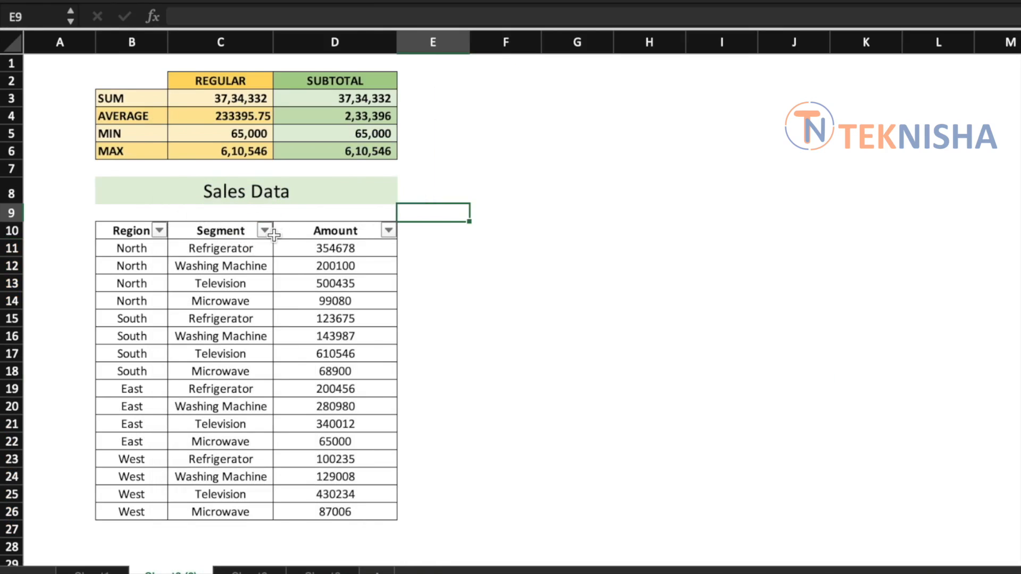
- Filter the Segment column to show only Refrigerator and close the filter
{"action": "left_click", "coordinate": [264, 230]}
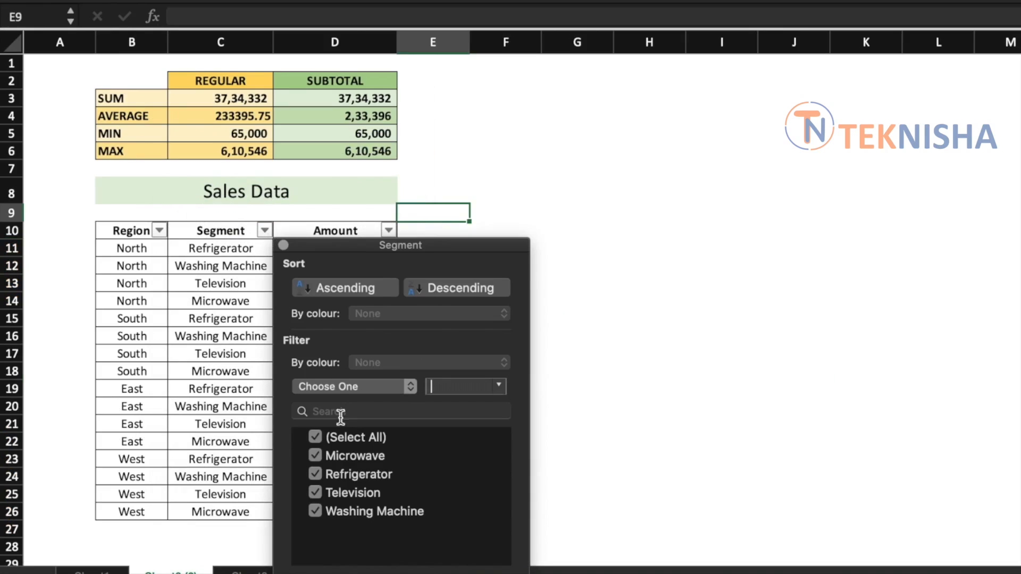
{"action": "left_click", "coordinate": [319, 436]}
{"action": "left_click", "coordinate": [316, 475]}
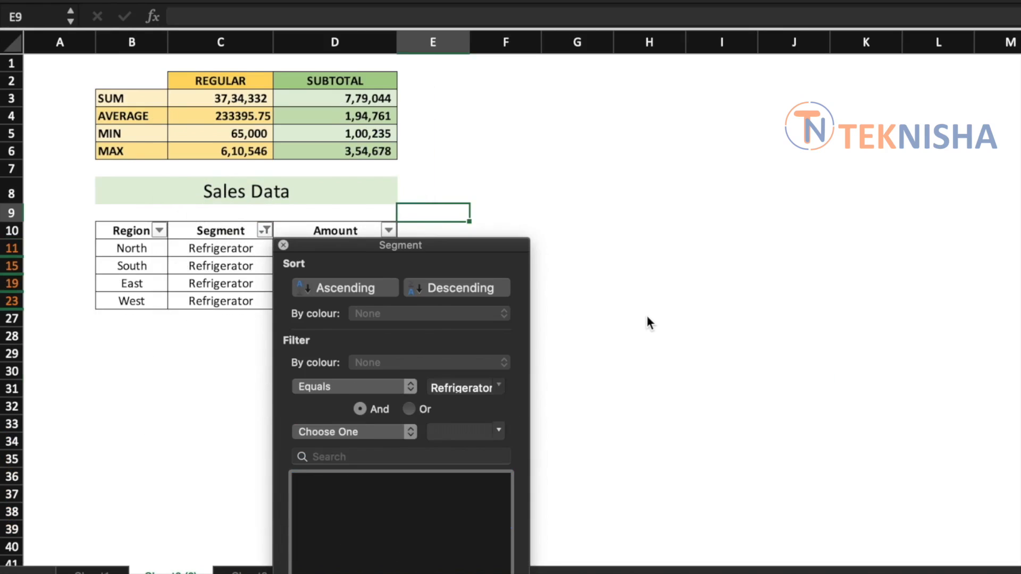
{"action": "left_click", "coordinate": [646, 315]}
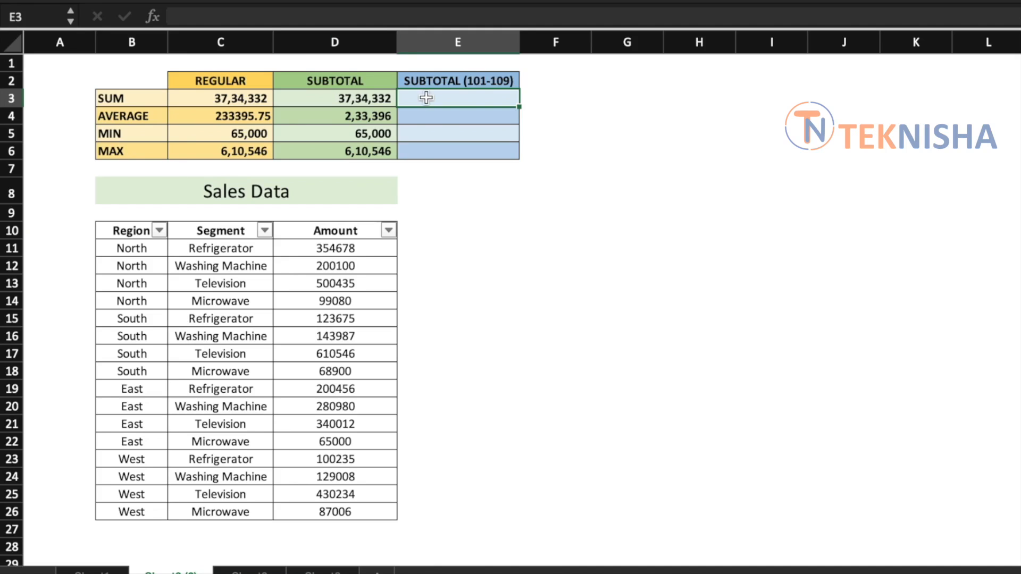
- Enter =subtotal(109,D11:D26) in cell E3, using function 109 - SUM, to total the visible sales amounts
{"action": "type", "text": "=subtotal("}
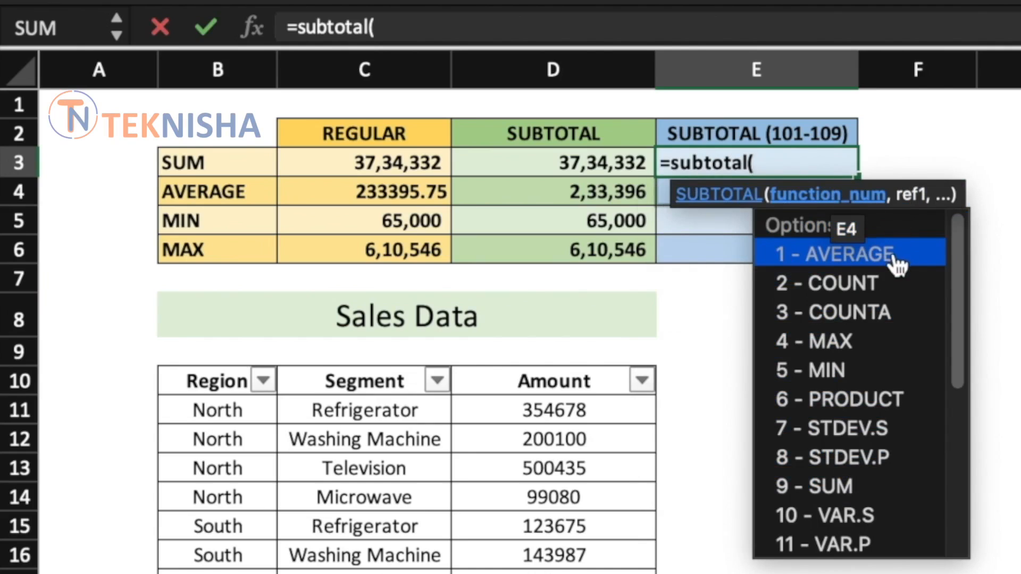
{"action": "left_click_drag", "start_coordinate": [957, 299], "coordinate": [952, 475]}
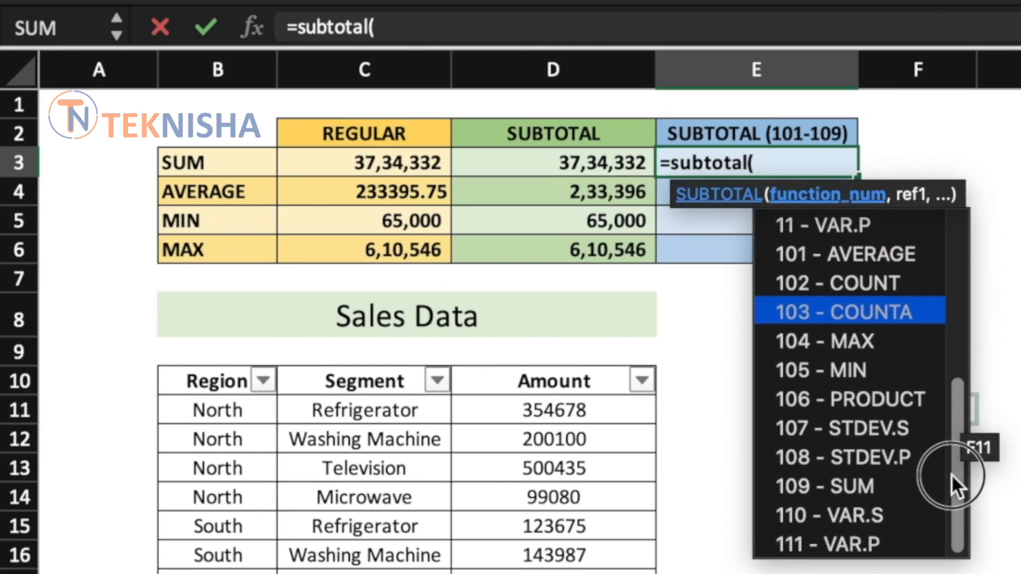
{"action": "double_click", "coordinate": [894, 492]}
{"action": "type", "text": ","}
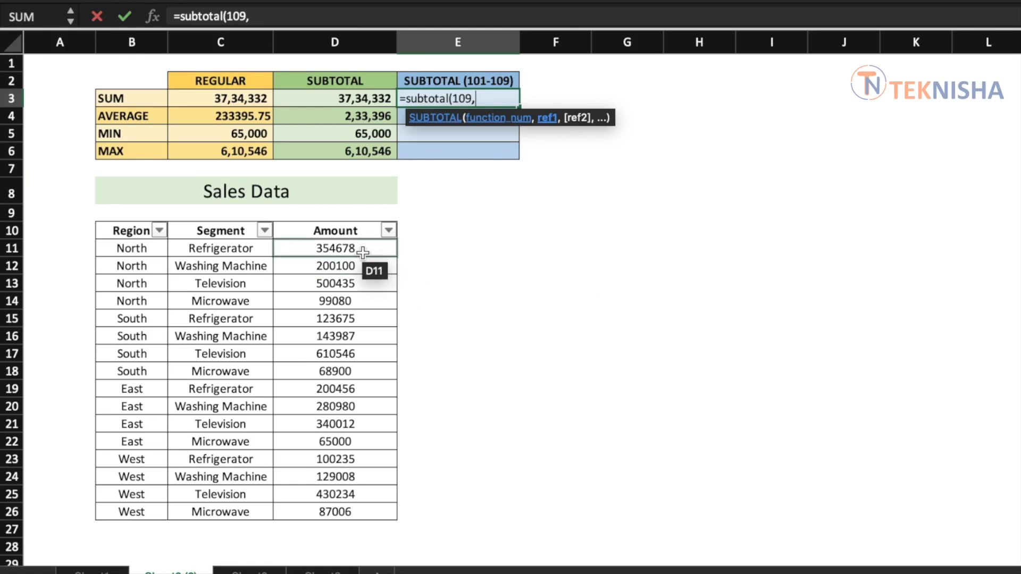
{"action": "left_click_drag", "start_coordinate": [362, 253], "coordinate": [372, 513]}
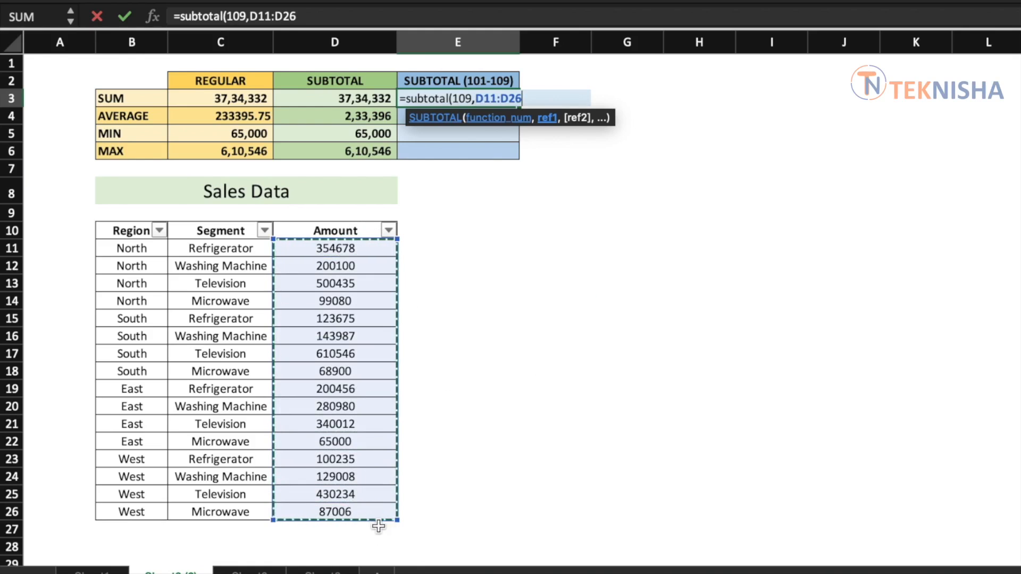
{"action": "key", "text": "Return"}
- Enter =subtotal(101,D11:D26) in cell E4, using function 101 - AVERAGE, to average the visible sales amounts
{"action": "type", "text": "=subtotal("}
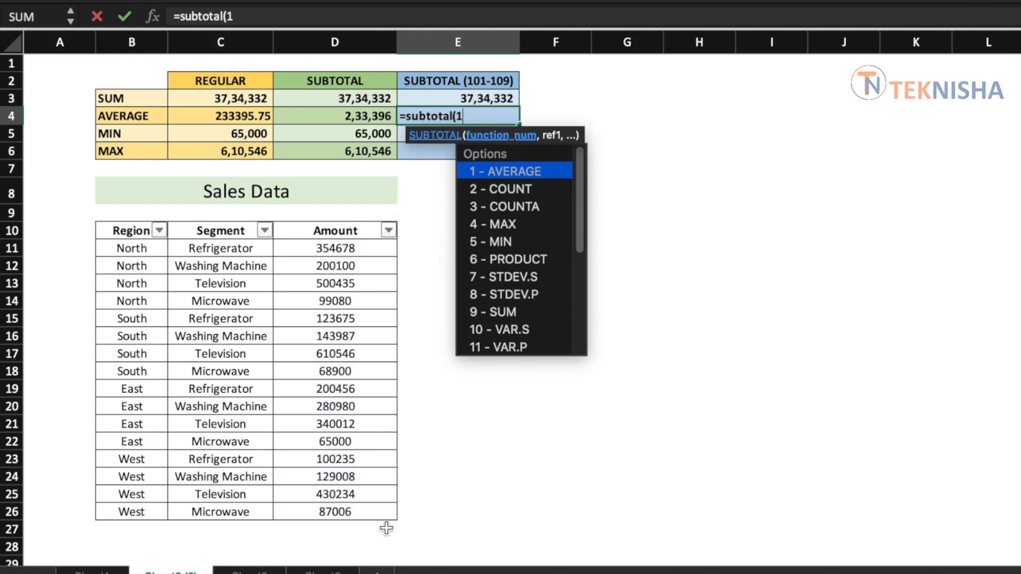
{"action": "type", "text": "101,"}
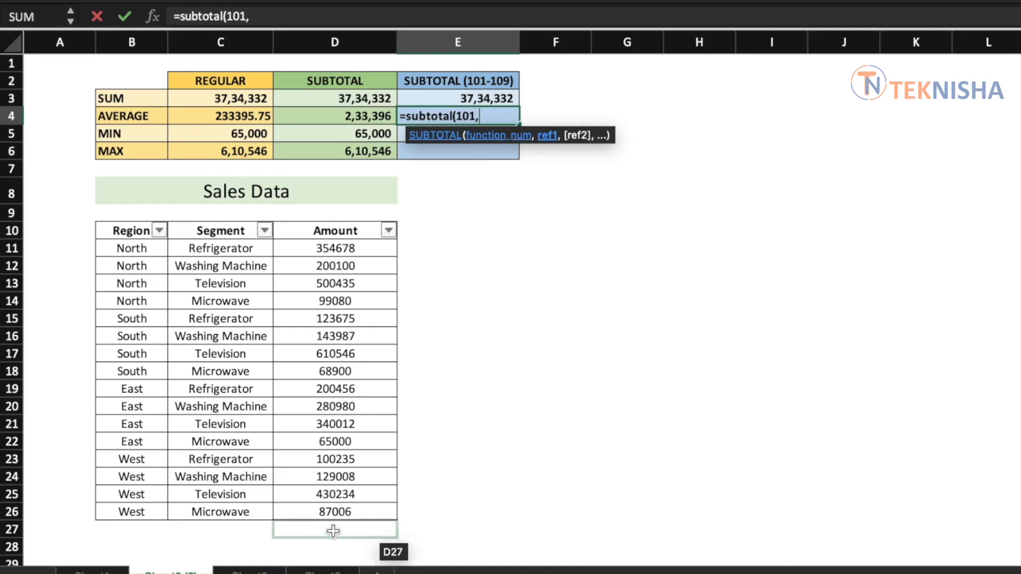
{"action": "left_click_drag", "start_coordinate": [350, 247], "coordinate": [364, 516]}
{"action": "type", "text": ")"}
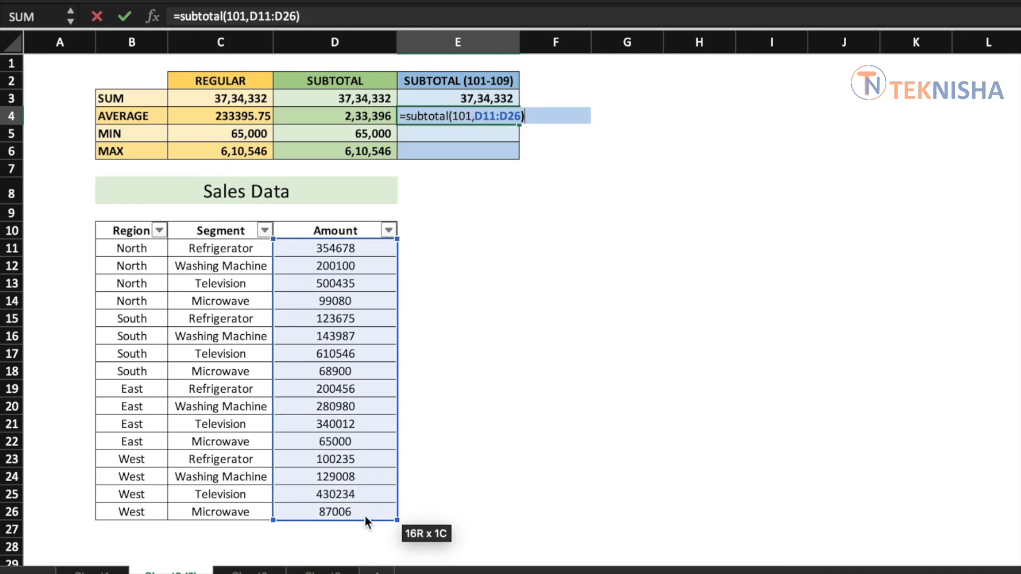
{"action": "key", "text": "Return"}
- Enter =subtotal(105,D11:D26) in cell E5, using function 105 - MIN, to find the lowest visible sales amount
{"action": "type", "text": "=subtotal("}
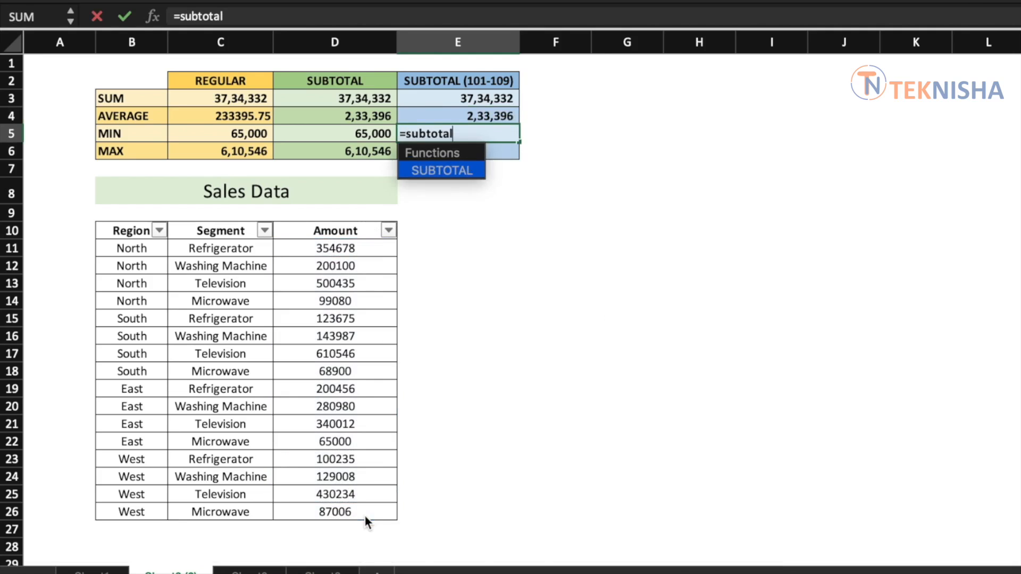
{"action": "left_click", "coordinate": [585, 317]}
{"action": "double_click", "coordinate": [542, 303]}
{"action": "type", "text": ","}
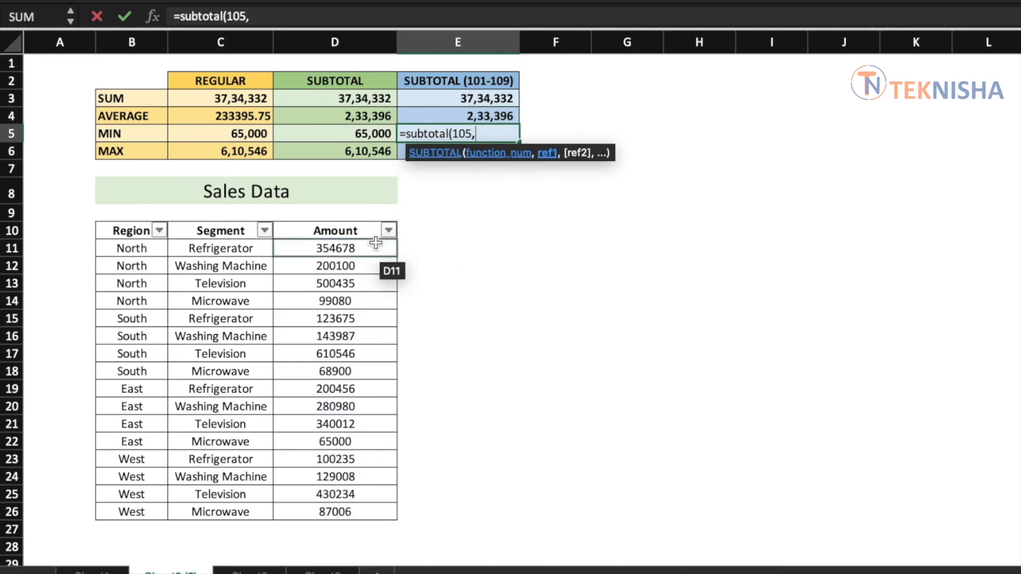
{"action": "left_click_drag", "start_coordinate": [375, 247], "coordinate": [353, 510]}
{"action": "type", "text": ")"}
{"action": "key", "text": "Return"}
- Enter a SUBTOTAL formula in cell E6 with function 104 - MAX over D11:D26 to find the highest visible amount
{"action": "type", "text": "=subtotal"}
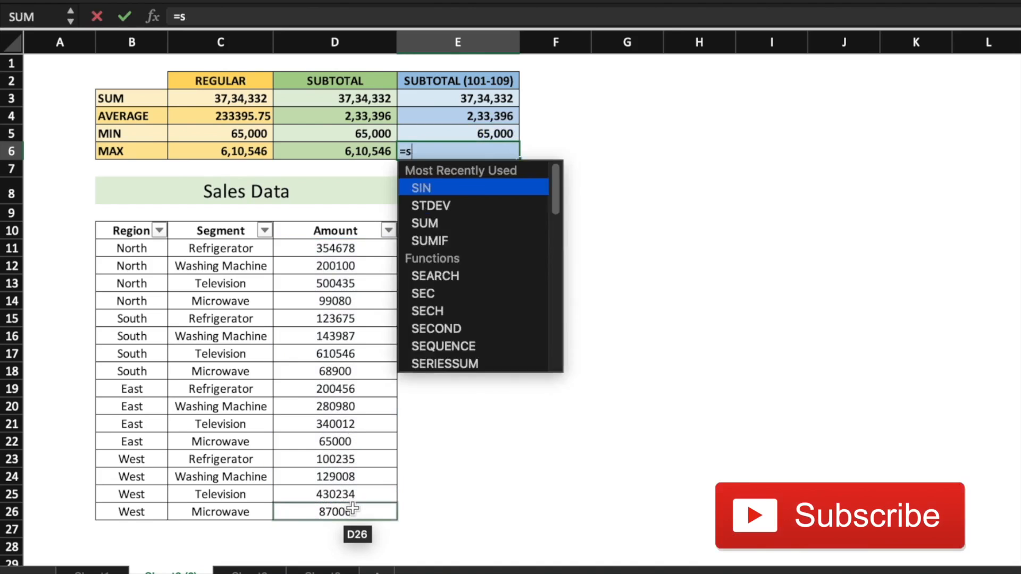
{"action": "type", "text": "(104,"}
{"action": "left_click_drag", "start_coordinate": [335, 248], "coordinate": [360, 513]}
{"action": "key", "text": "Return"}
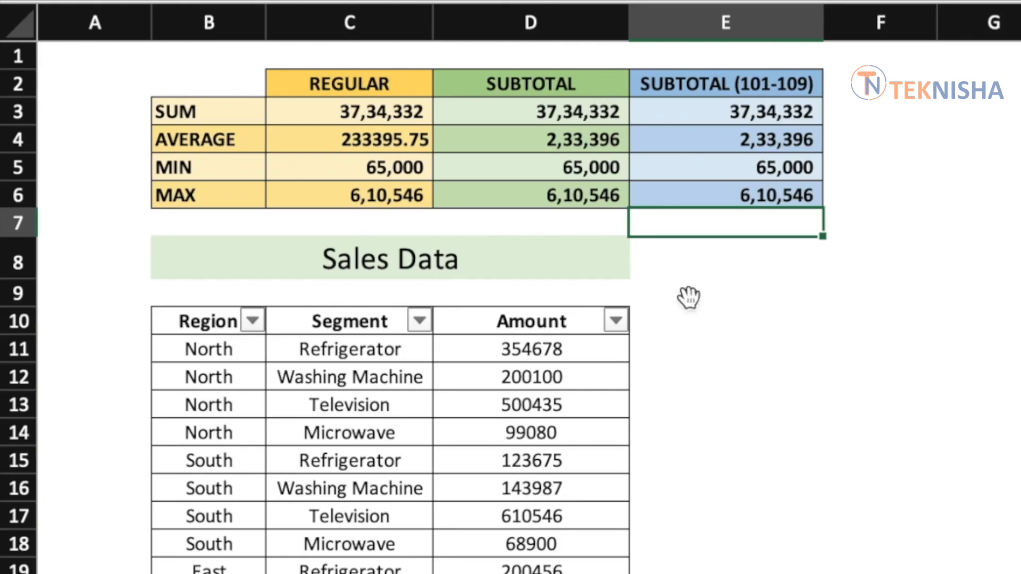
- Hide row 16, the South Washing Machine record
{"action": "left_click", "coordinate": [22, 493]}
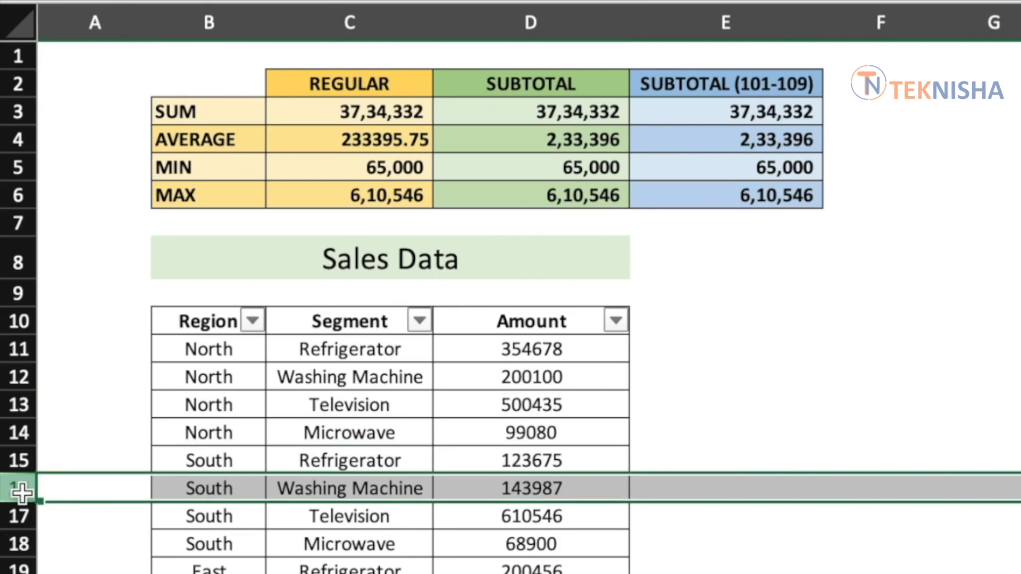
{"action": "right_click", "coordinate": [22, 488]}
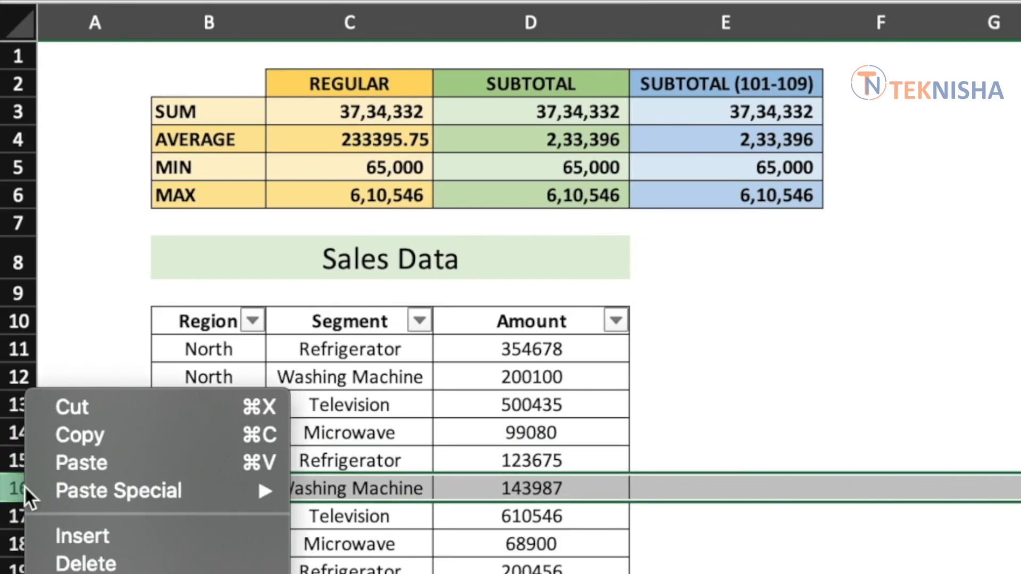
{"action": "left_click", "coordinate": [125, 573]}
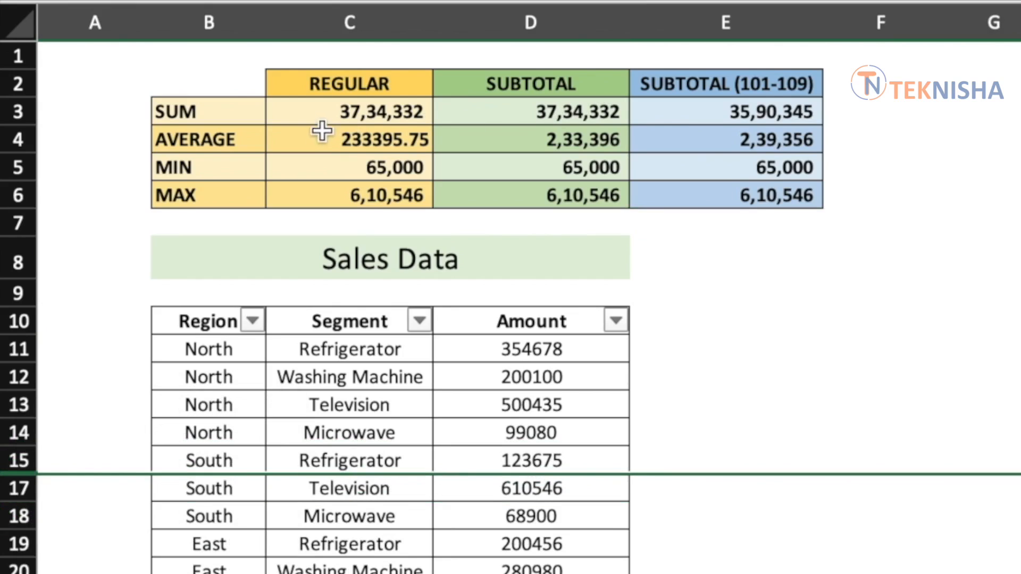
- Select the regular and SUBTOTAL results in C3:D6 and the SUBTOTAL (101-109) results in E3:E6 to compare them
{"action": "left_click_drag", "start_coordinate": [320, 121], "coordinate": [512, 202]}
{"action": "left_click_drag", "start_coordinate": [716, 114], "coordinate": [719, 190]}
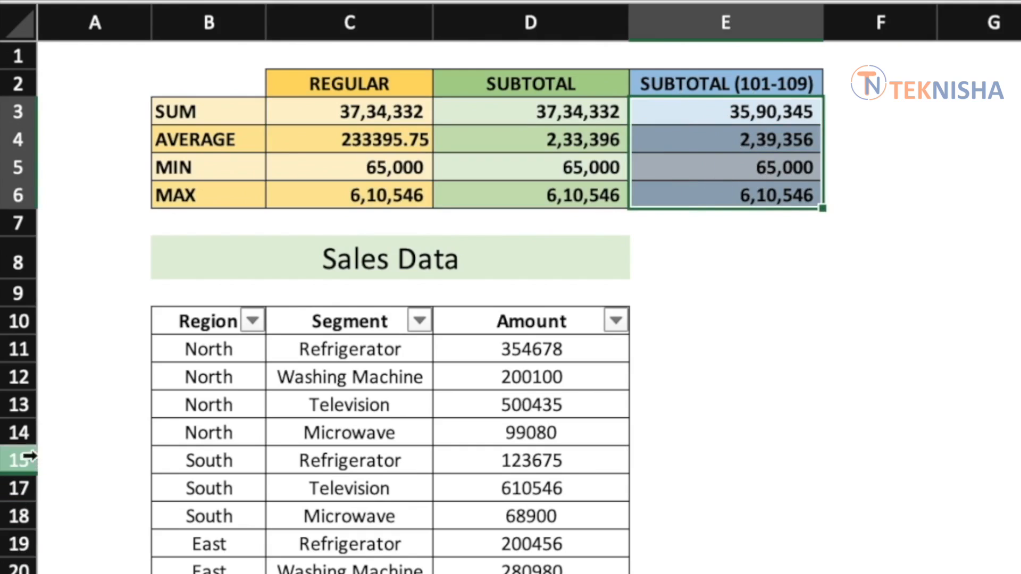
- Unhide row 16, the South Washing Machine record, and hide row 15, the South Refrigerator record, instead
{"action": "left_click_drag", "start_coordinate": [11, 461], "coordinate": [18, 484]}
{"action": "right_click", "coordinate": [18, 484]}
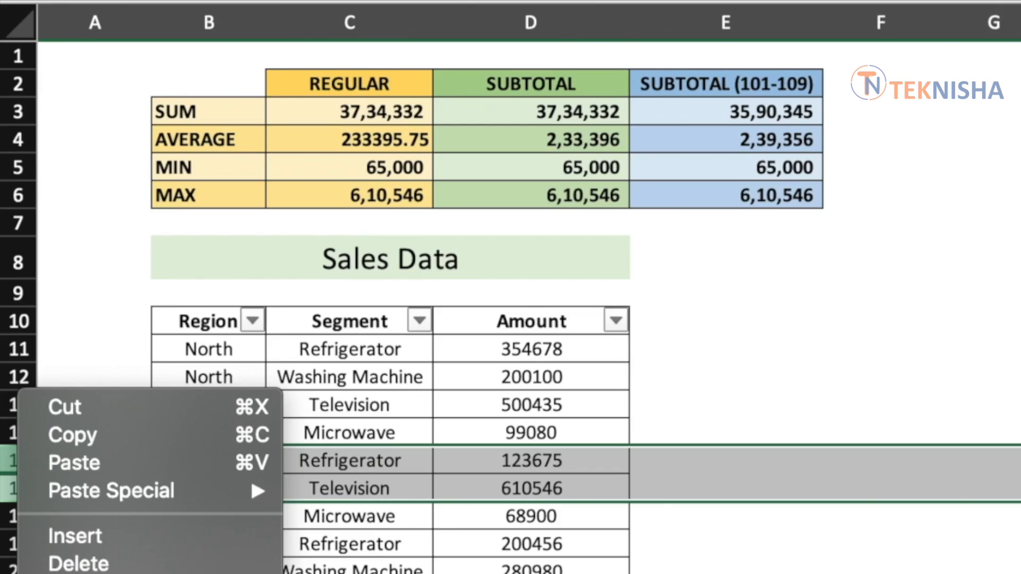
{"action": "left_click", "coordinate": [80, 573]}
{"action": "left_click", "coordinate": [871, 321]}
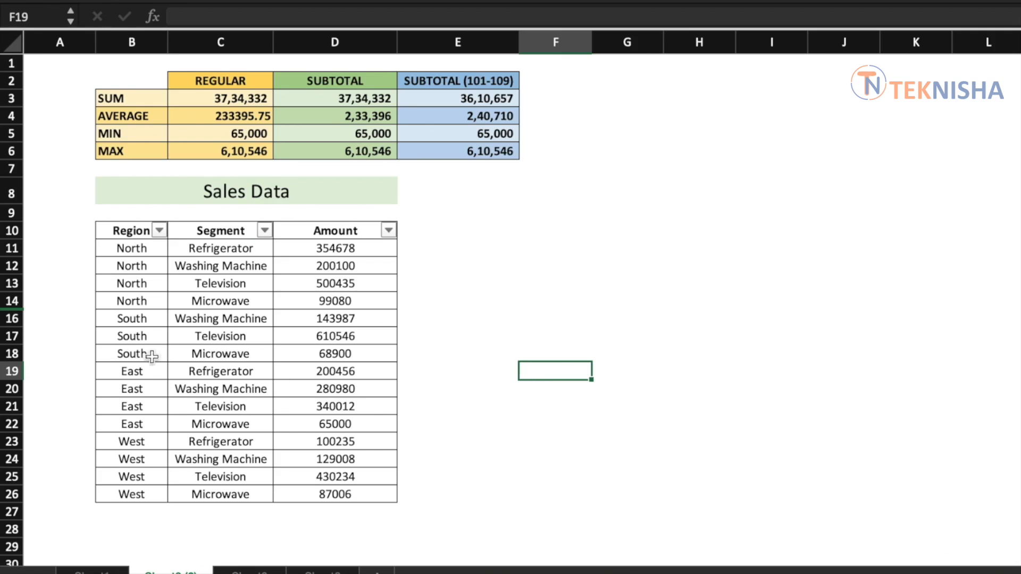
- Filter the Region column of the Sales Data table to show only the South records
{"action": "left_click", "coordinate": [159, 231]}
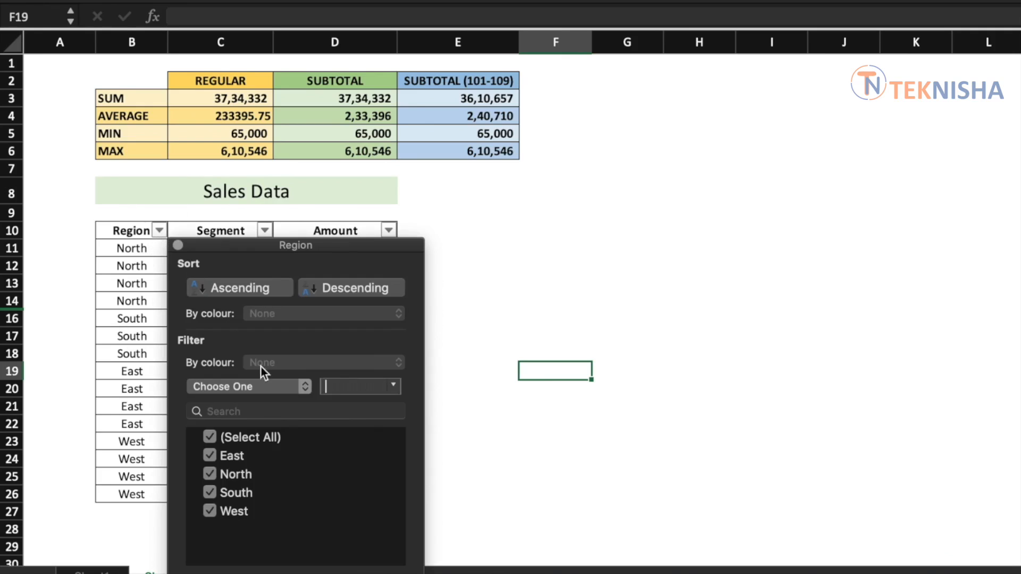
{"action": "left_click", "coordinate": [214, 438]}
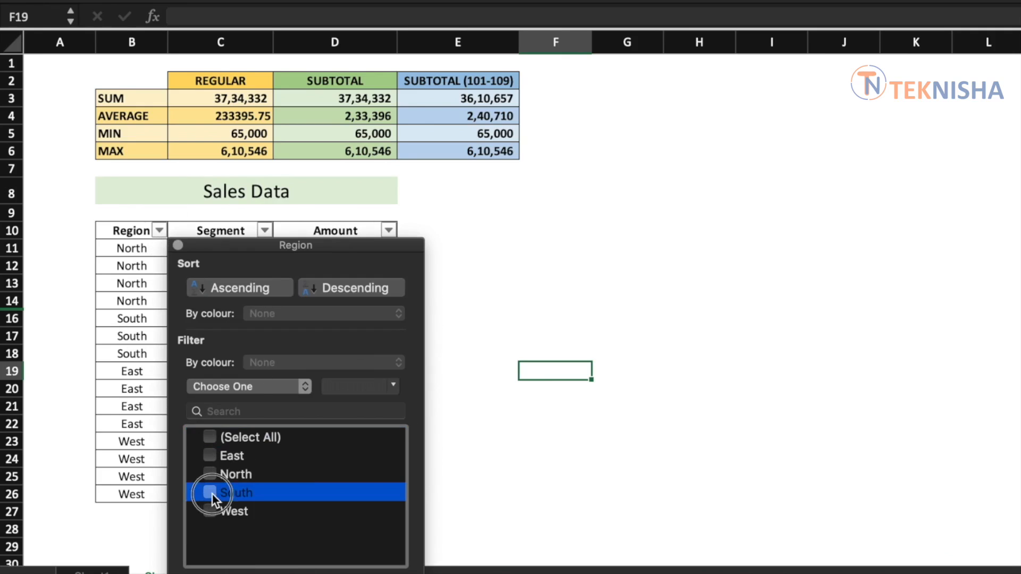
{"action": "left_click", "coordinate": [210, 493]}
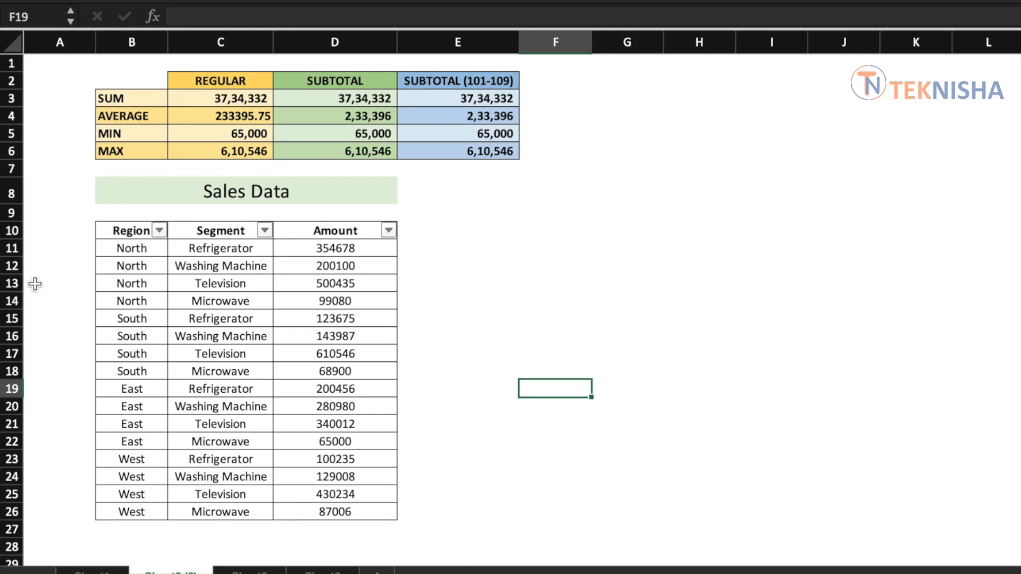
- Hide rows 11 to 14, which hold all the North region records
{"action": "left_click_drag", "start_coordinate": [16, 250], "coordinate": [10, 293]}
{"action": "right_click", "coordinate": [11, 260]}
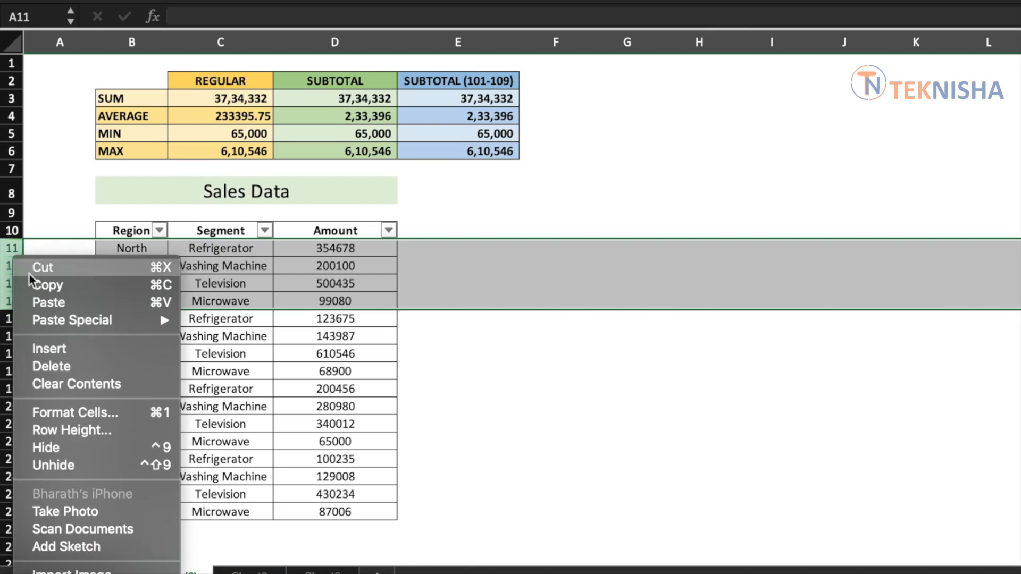
{"action": "left_click", "coordinate": [98, 448]}
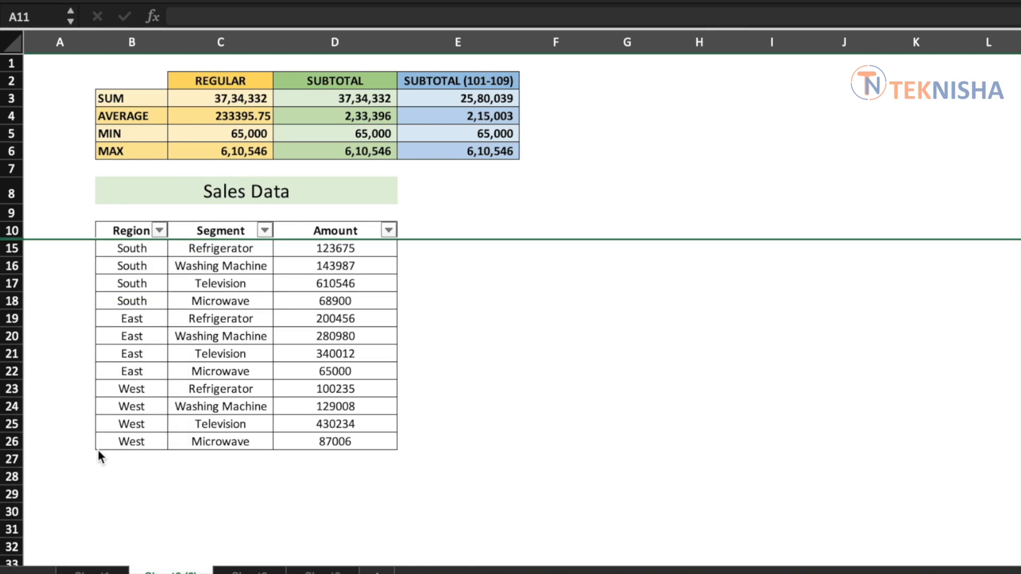